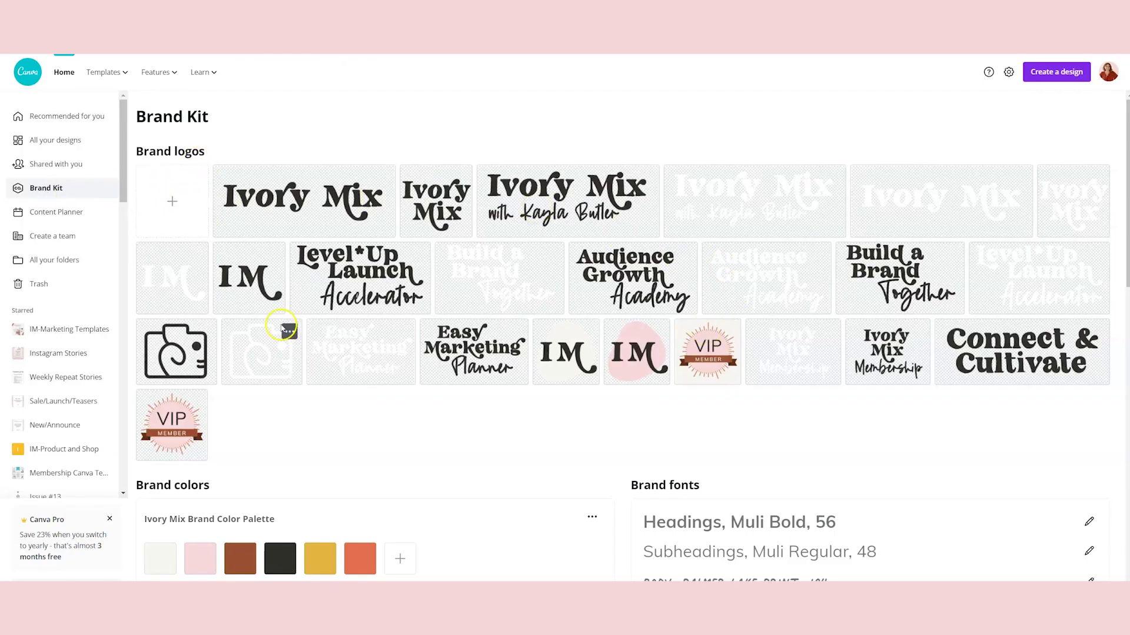
Step: Scroll down and back up through the Brand Kit to review its fonts and palettes
scroll(283, 328, down, 1)
scroll(281, 327, down, 3)
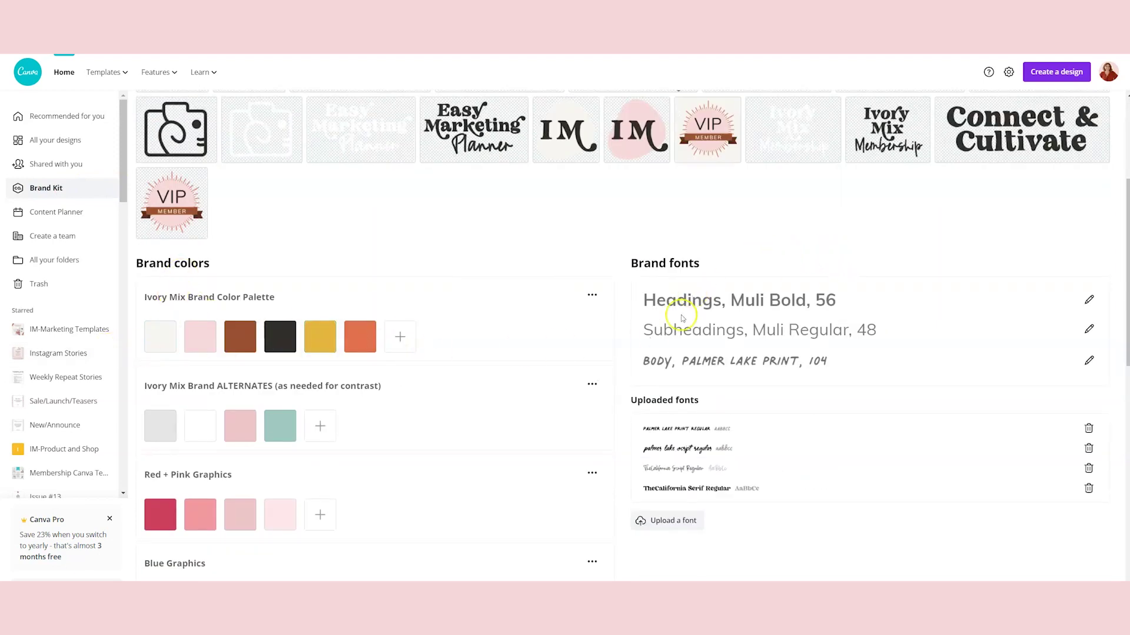
scroll(743, 285, down, 2)
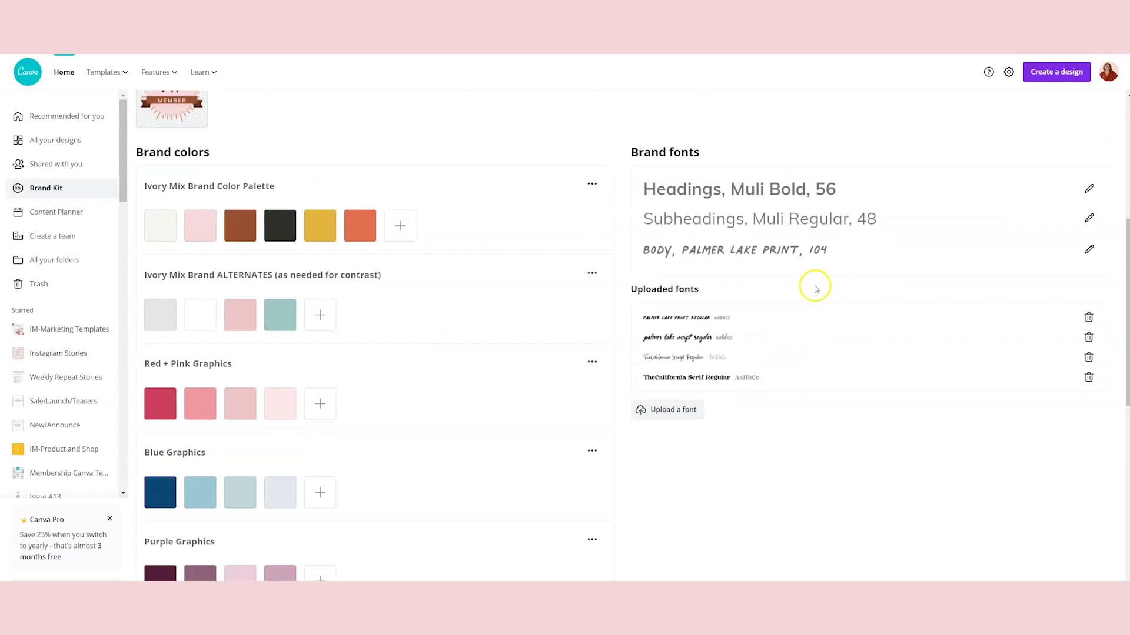
scroll(814, 289, up, 3)
scroll(685, 409, up, 2)
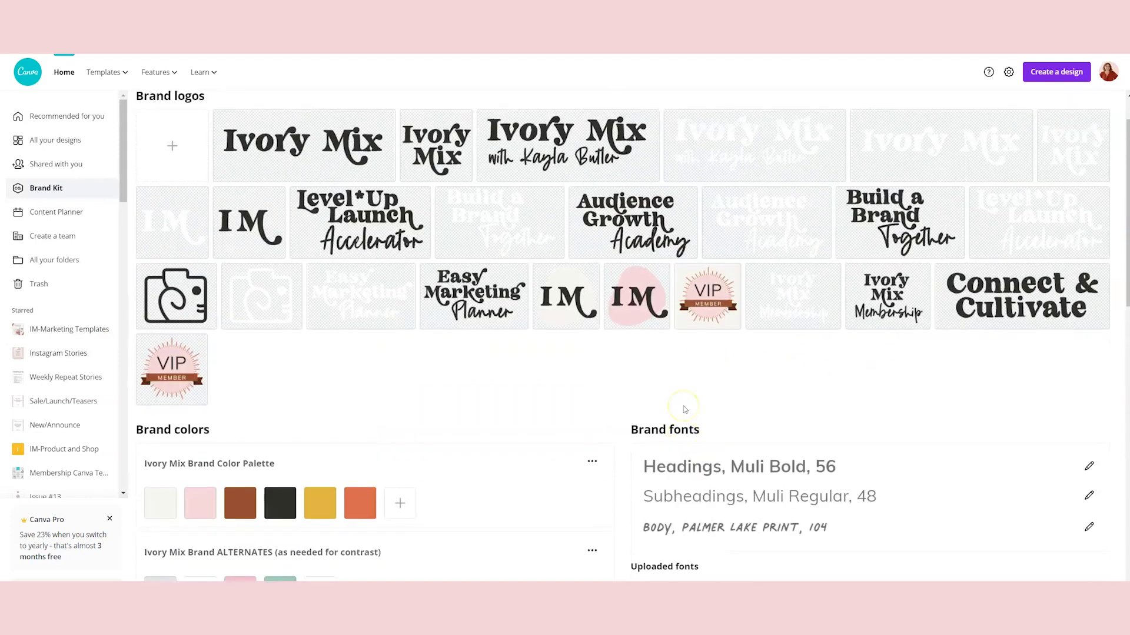
scroll(685, 409, up, 1)
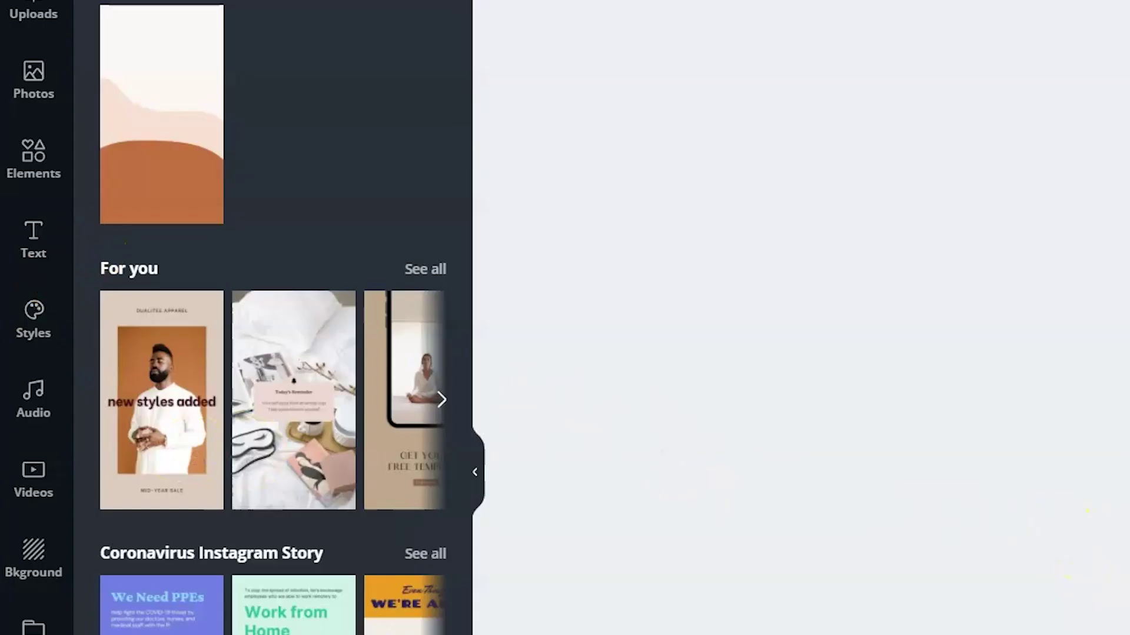
Step: Apply the Ivory Mix brand colour palette to the question page
click(34, 329)
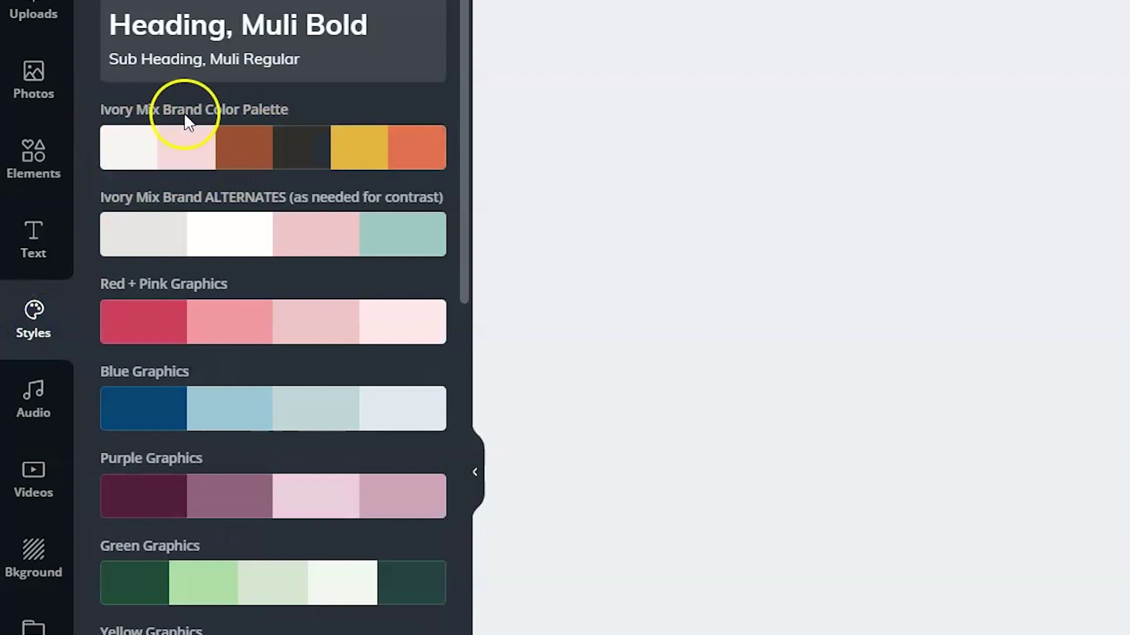
click(288, 154)
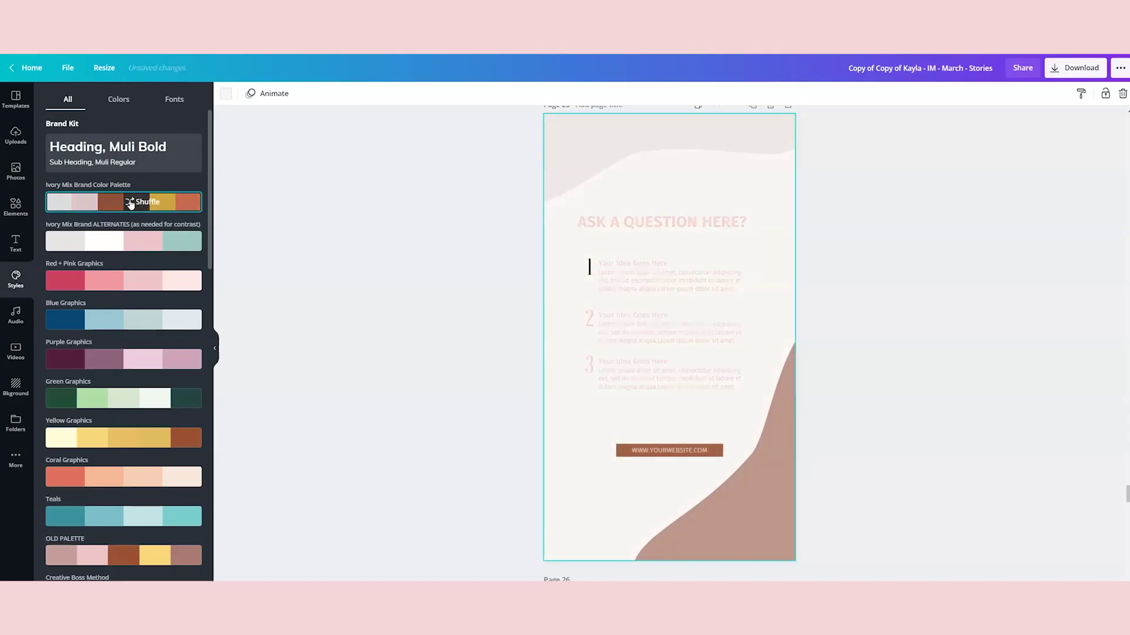
click(131, 204)
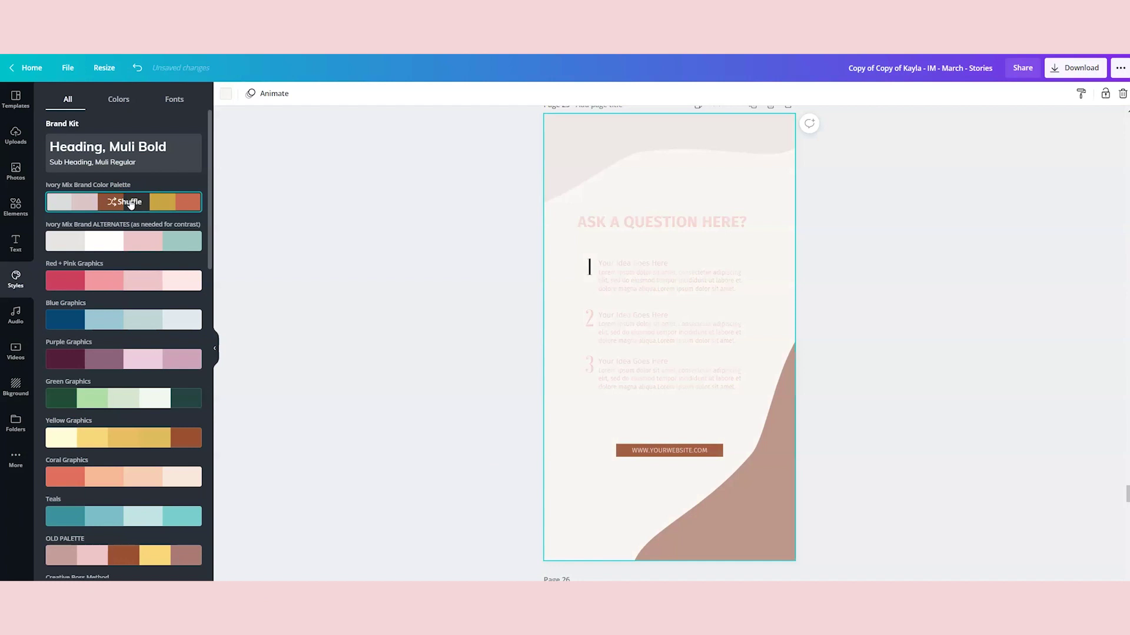
Step: Shuffle the palette through pink, rust, charcoal and mustard until it becomes orange
click(131, 203)
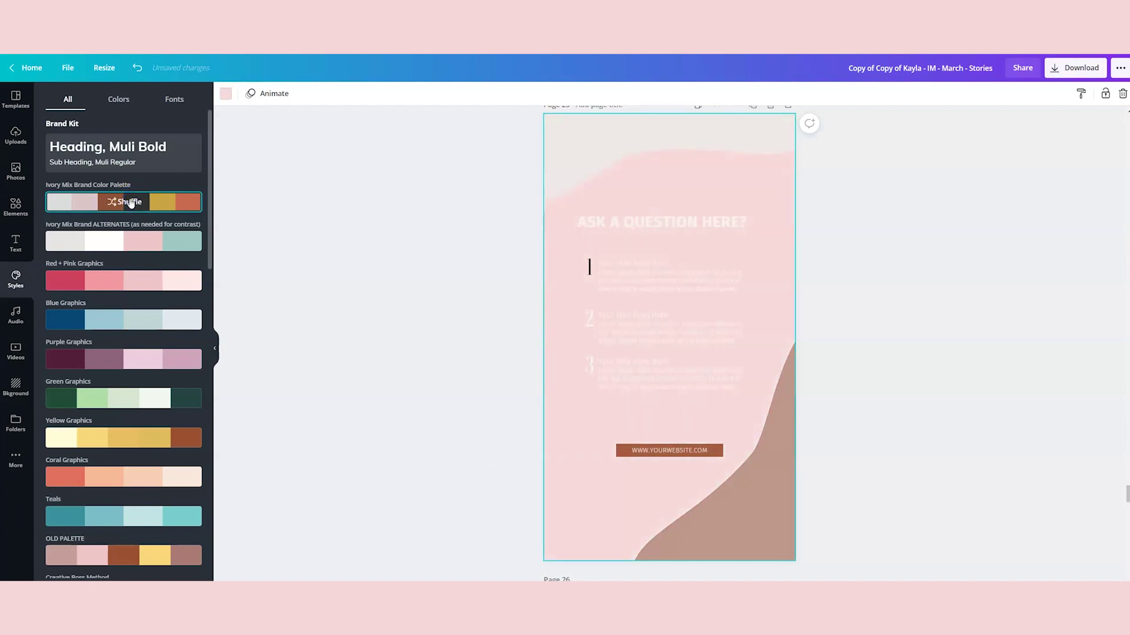
click(131, 203)
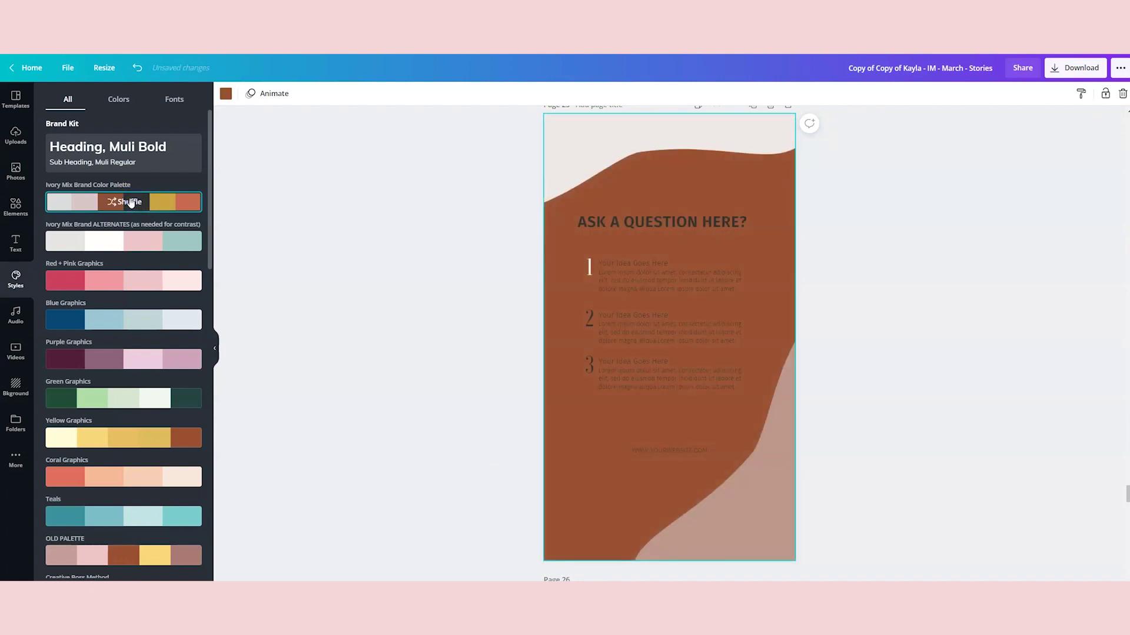
click(131, 203)
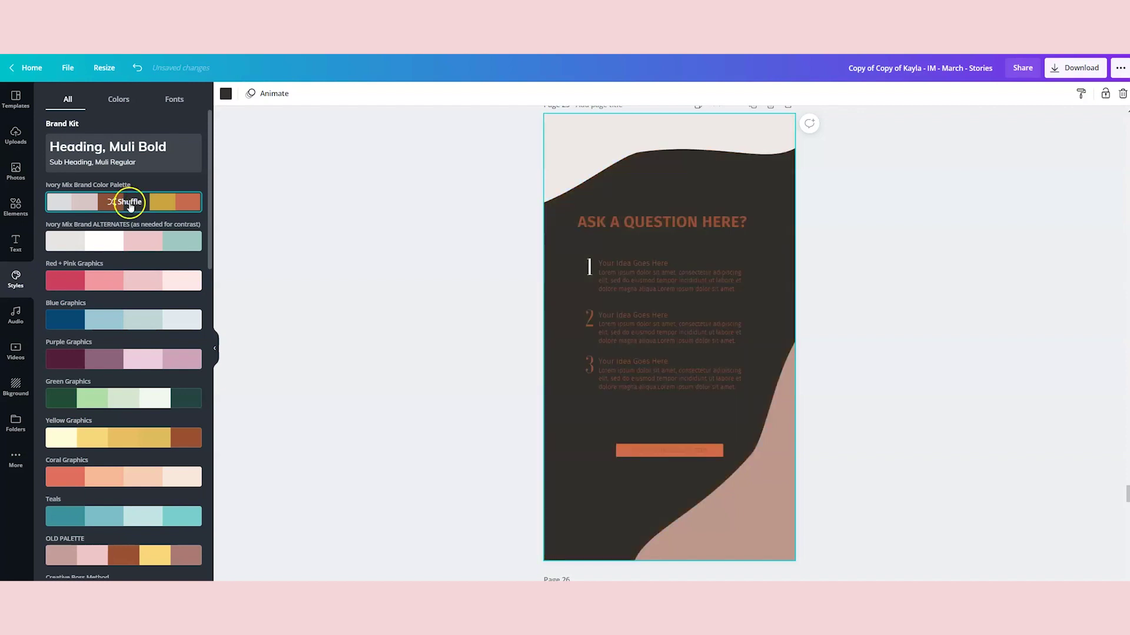
click(129, 204)
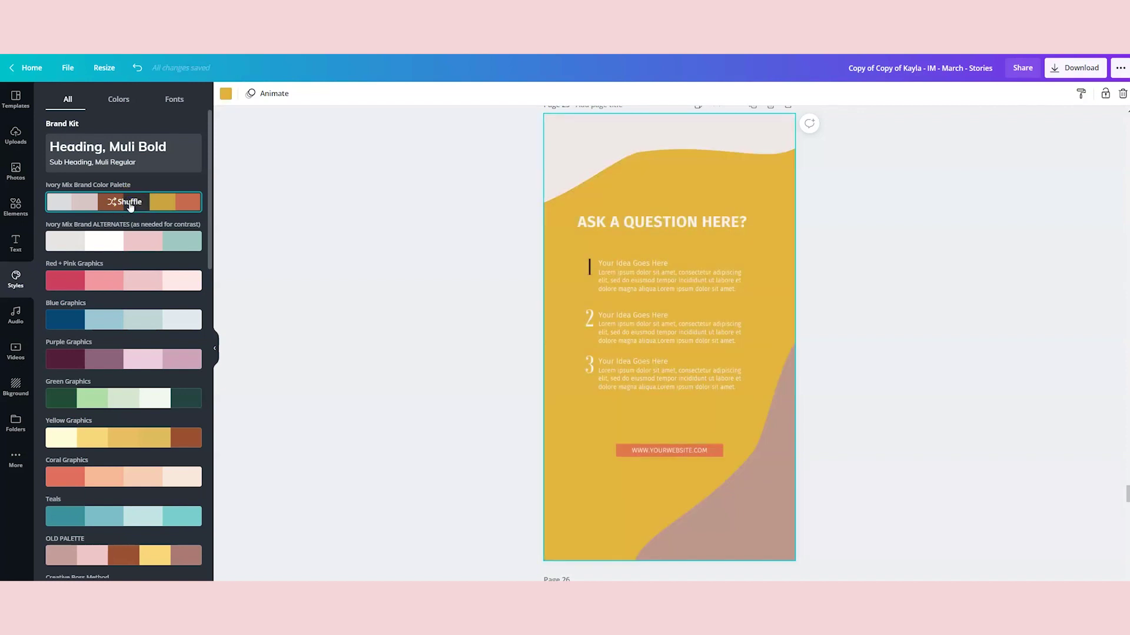
click(130, 203)
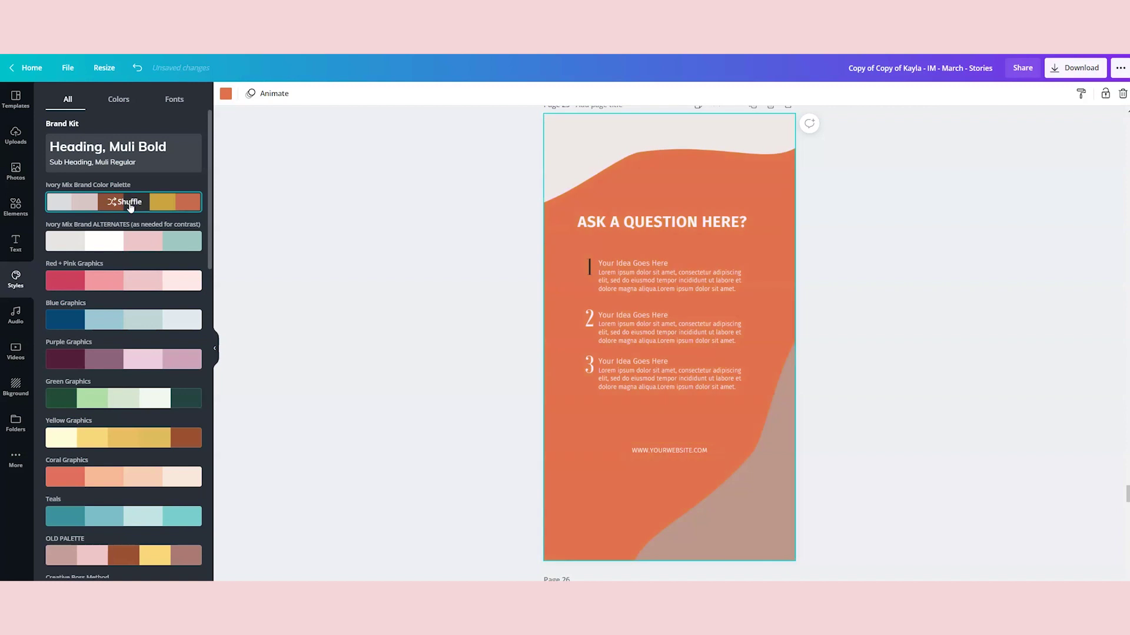
Step: Colour the numeral 1 light pink from the brand palette, then apply the Brand Kit fonts
click(592, 271)
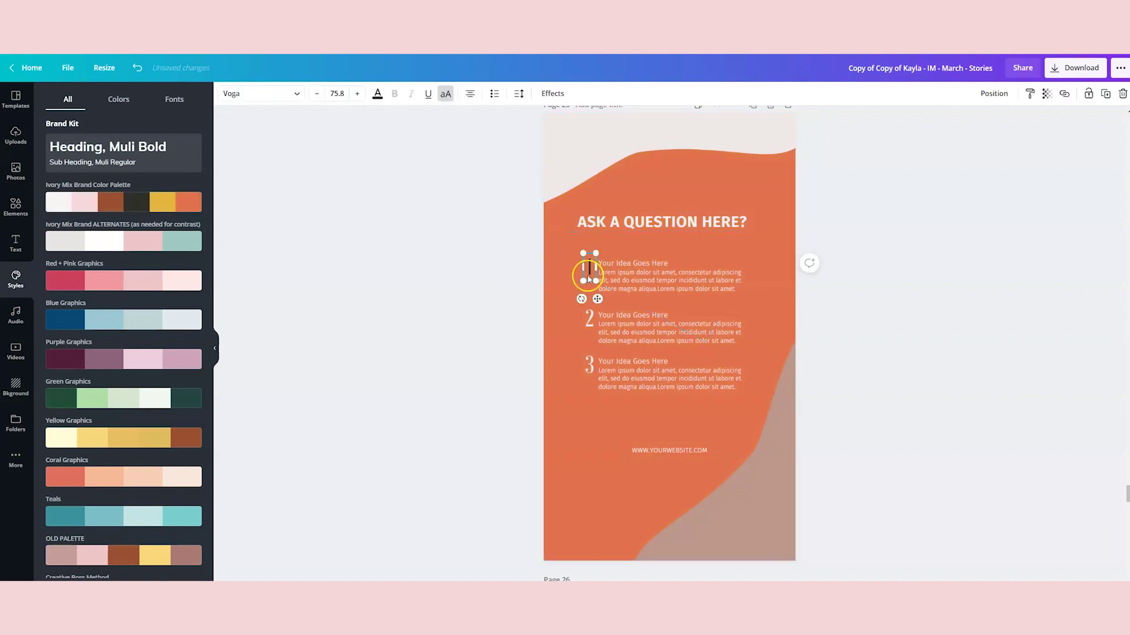
click(379, 94)
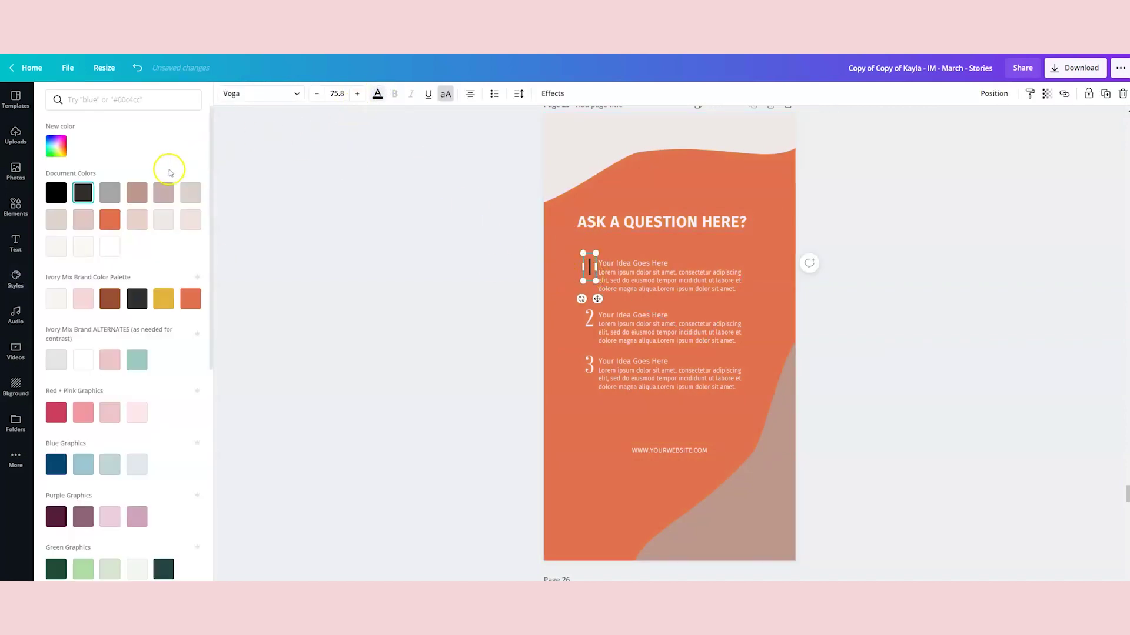
click(90, 299)
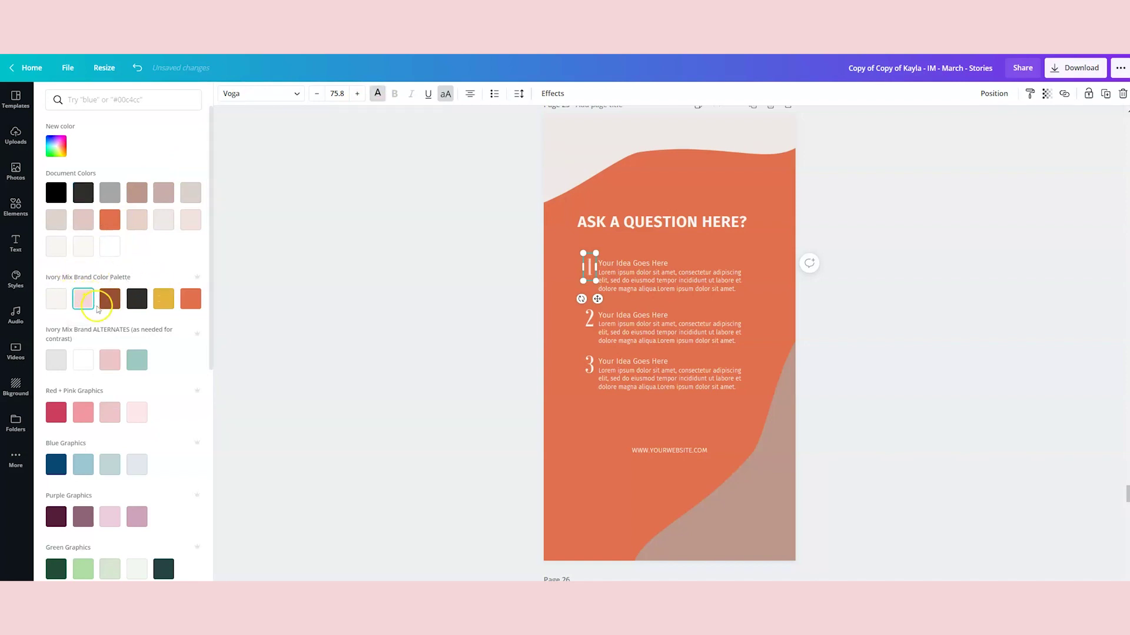
click(337, 226)
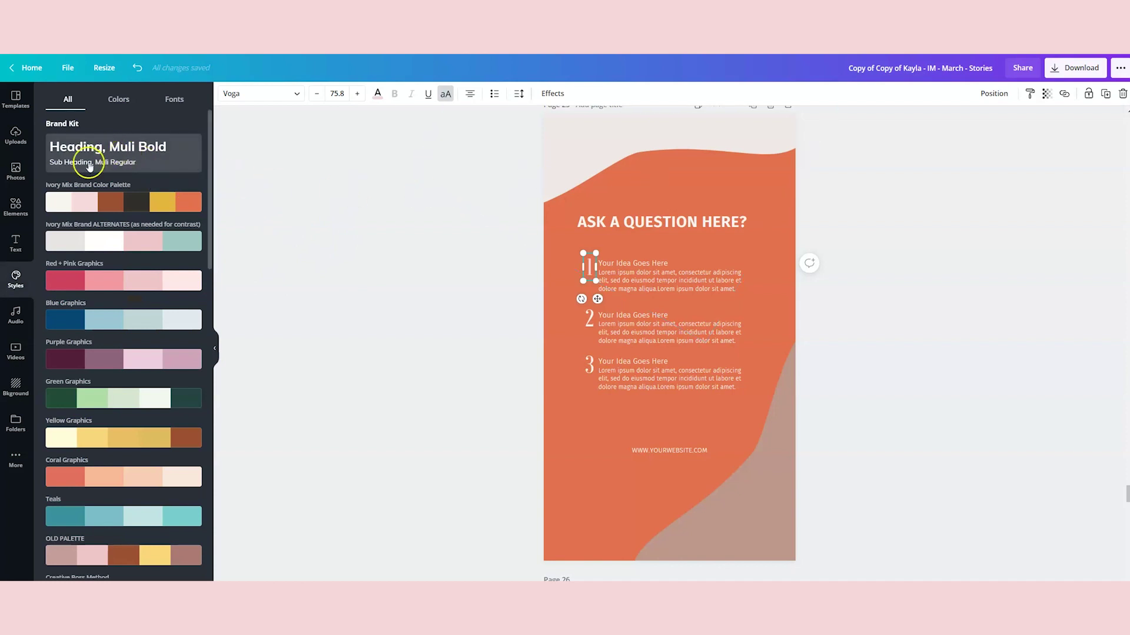
click(85, 162)
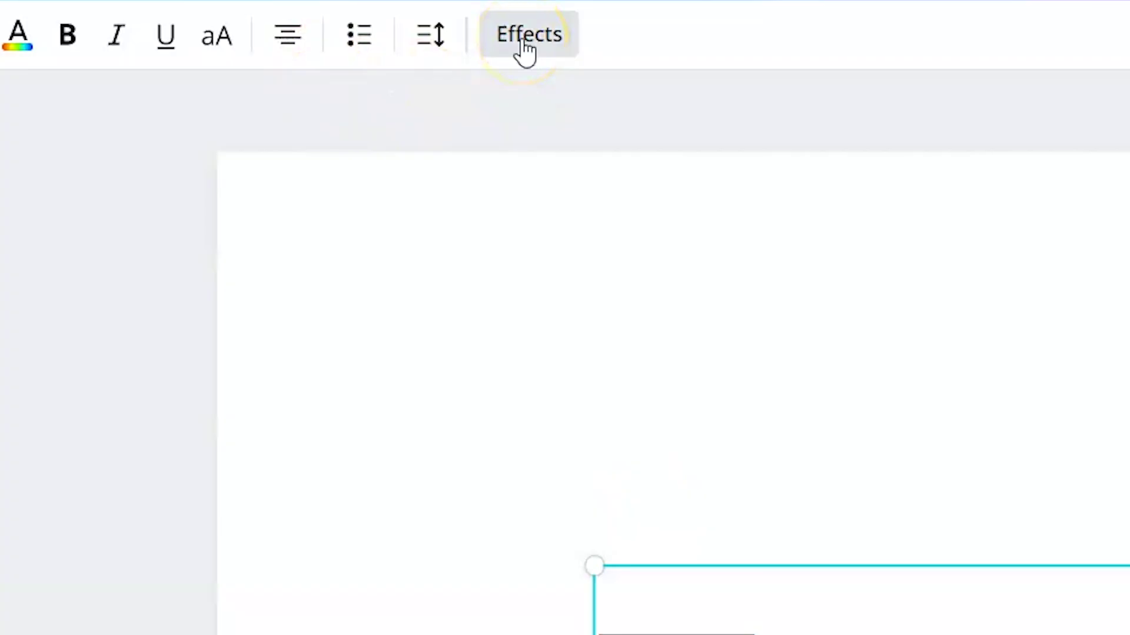
Step: Try Shadow, Lift at strength 72 and Neon effects on the Text heading
click(522, 45)
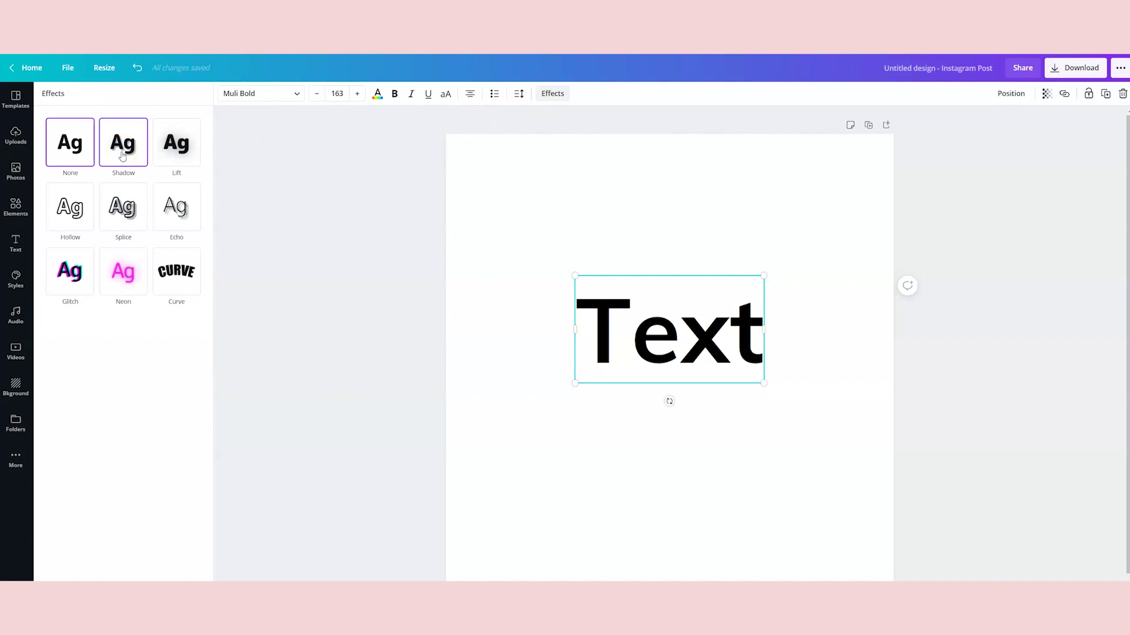
click(123, 154)
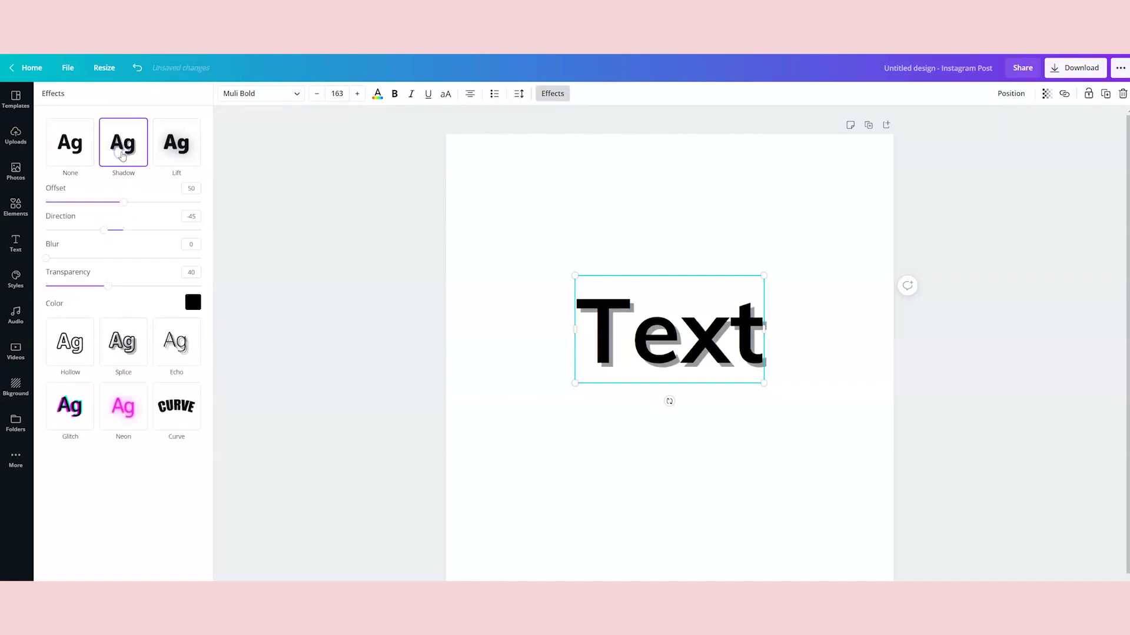
click(181, 153)
mouse_move(135, 202)
mouse_down()
mouse_move(95, 206)
mouse_move(159, 213)
mouse_move(115, 203)
mouse_up()
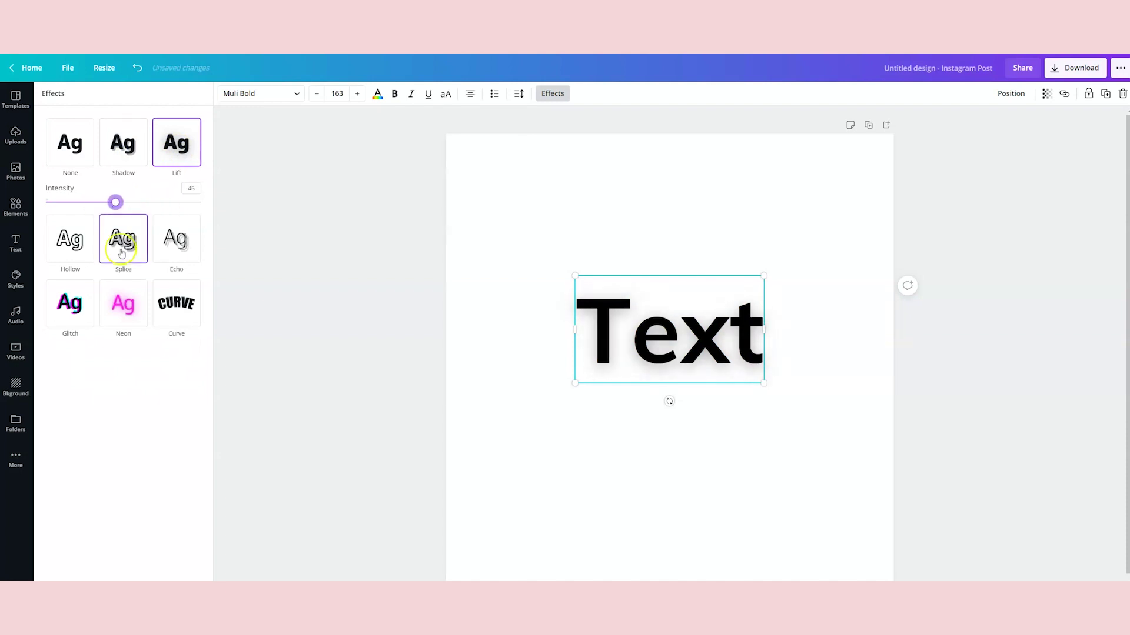
click(123, 315)
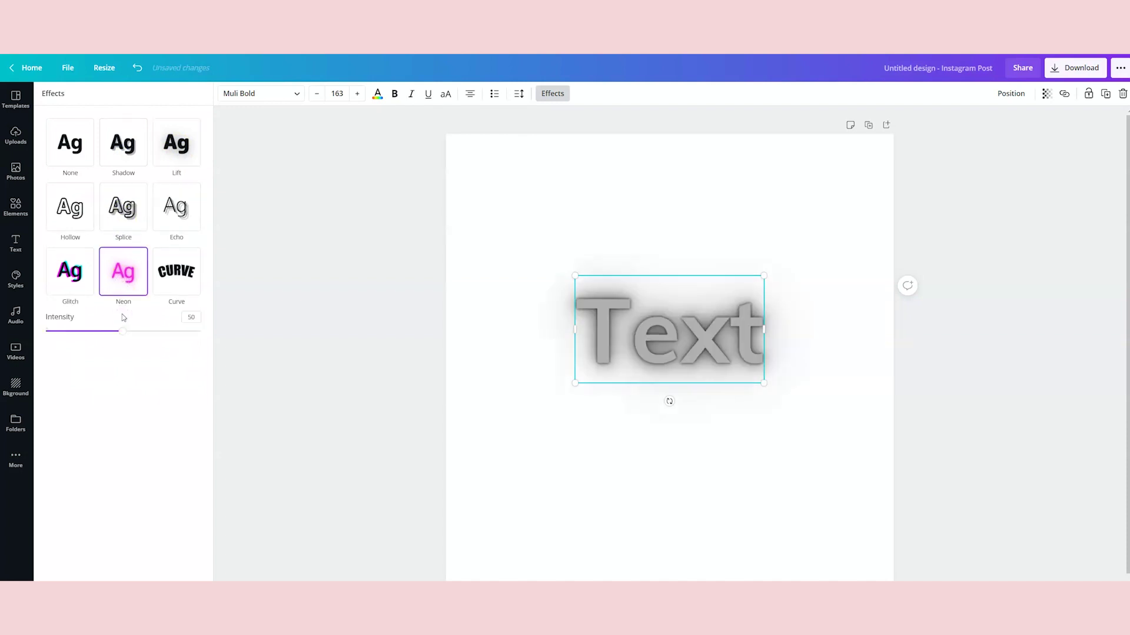
Step: Try Curve and Glitch, then settle on the Hollow outline effect
click(172, 291)
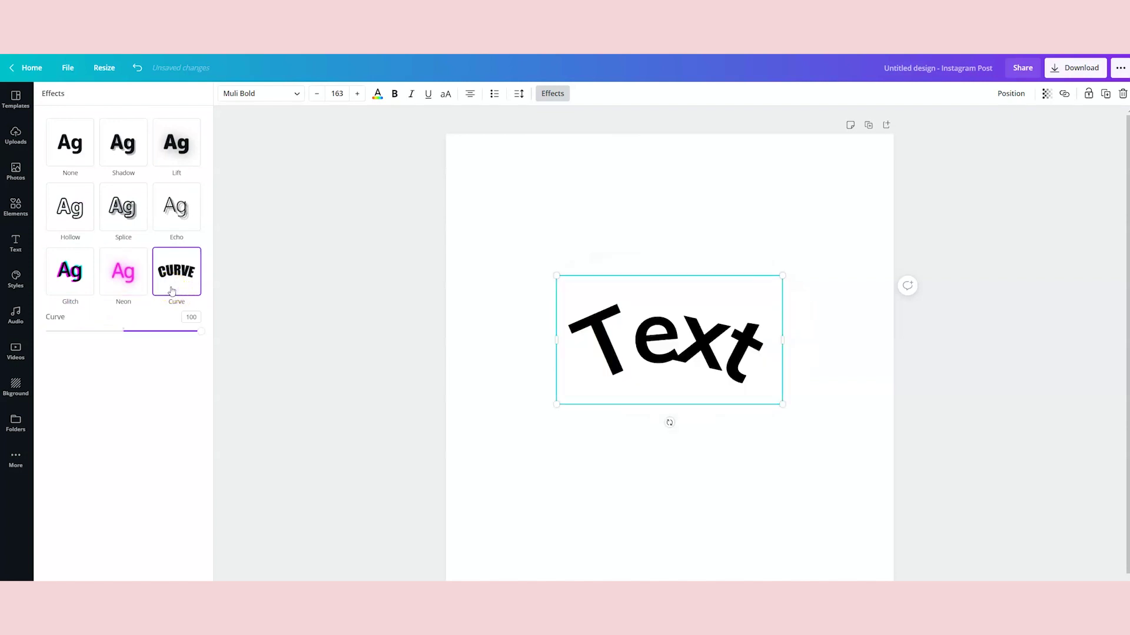
click(65, 269)
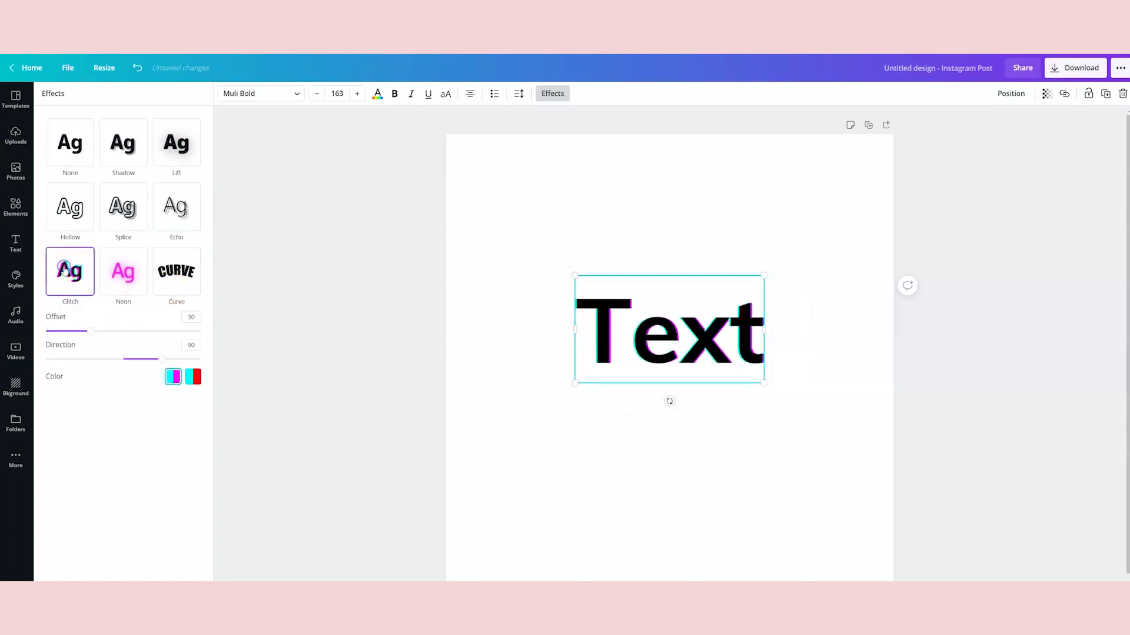
click(136, 259)
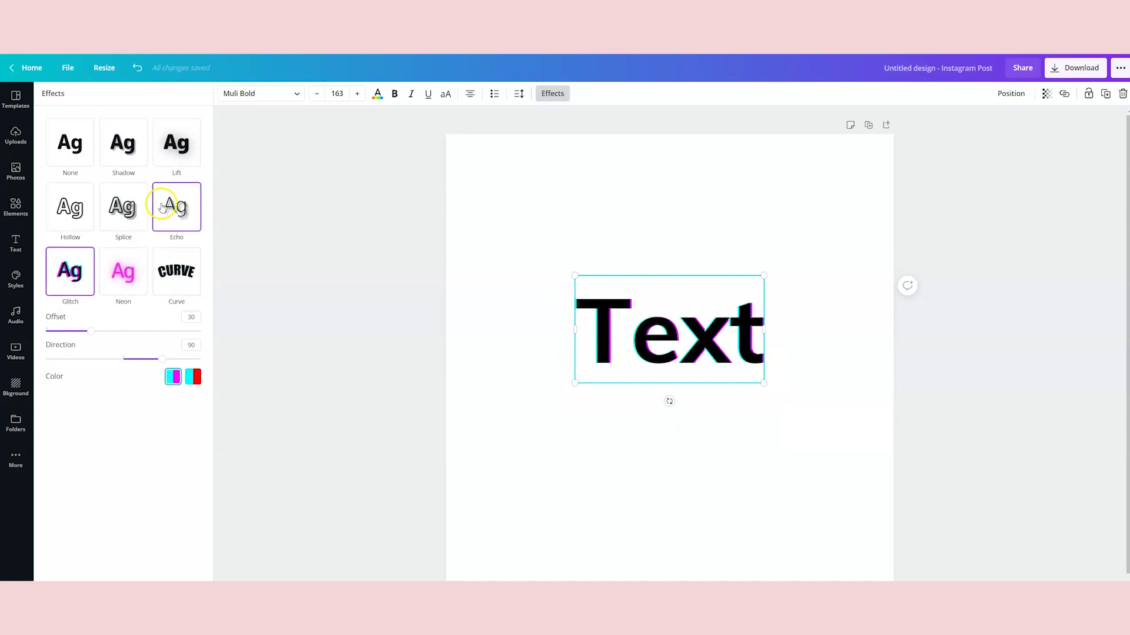
click(70, 207)
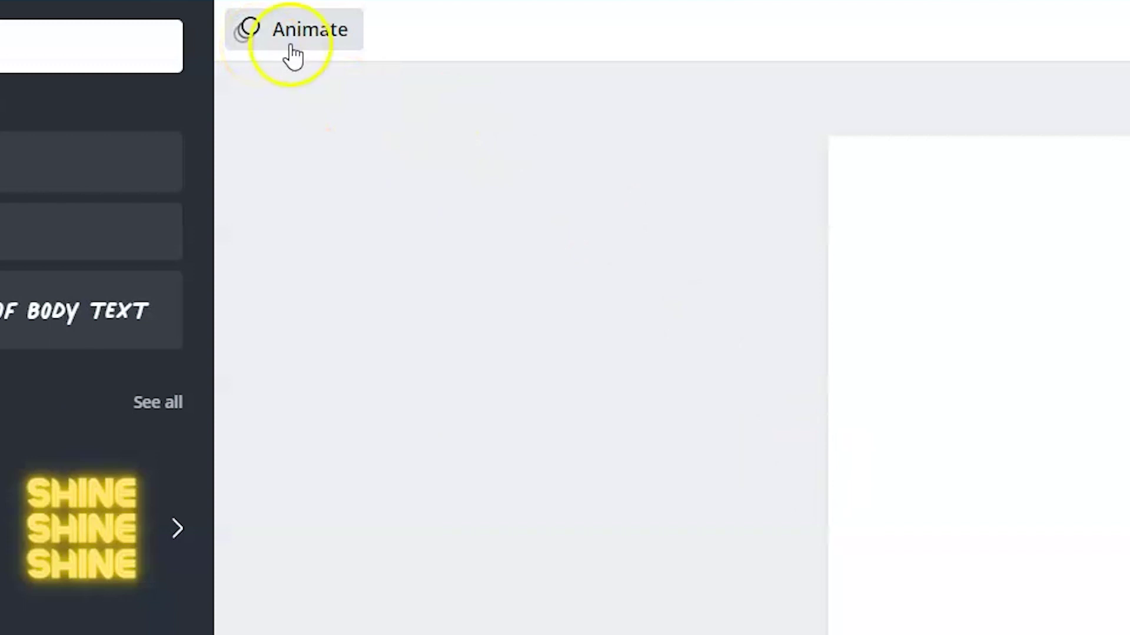
Step: Preview Block, Breathe, Fade and Rise animations on the text, then apply Pan
click(293, 34)
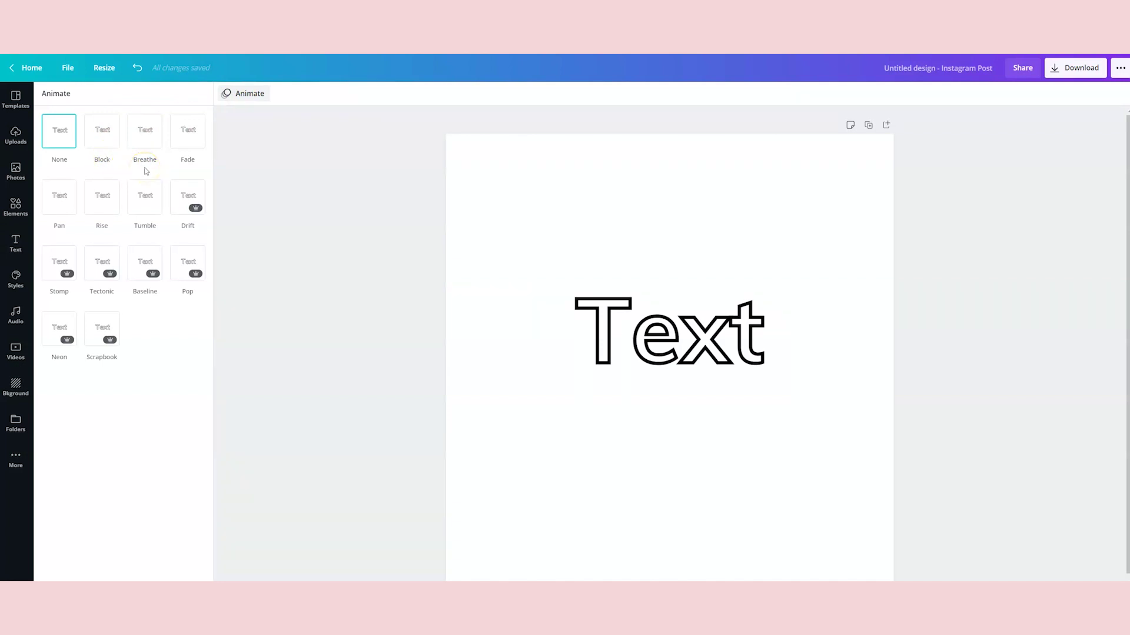
click(111, 145)
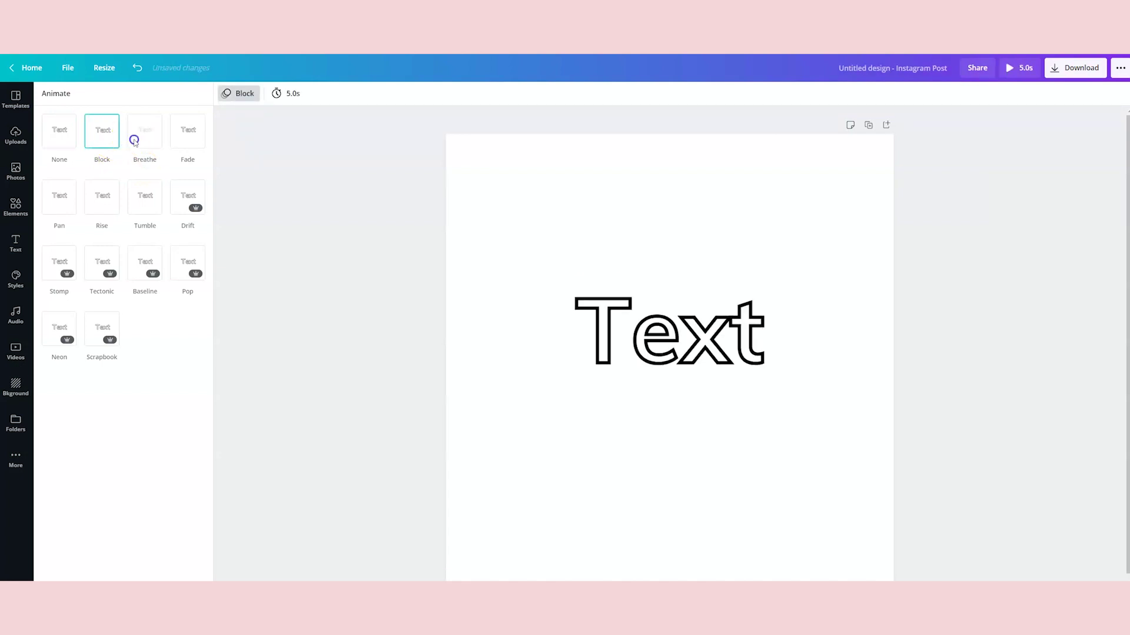
click(135, 142)
click(190, 144)
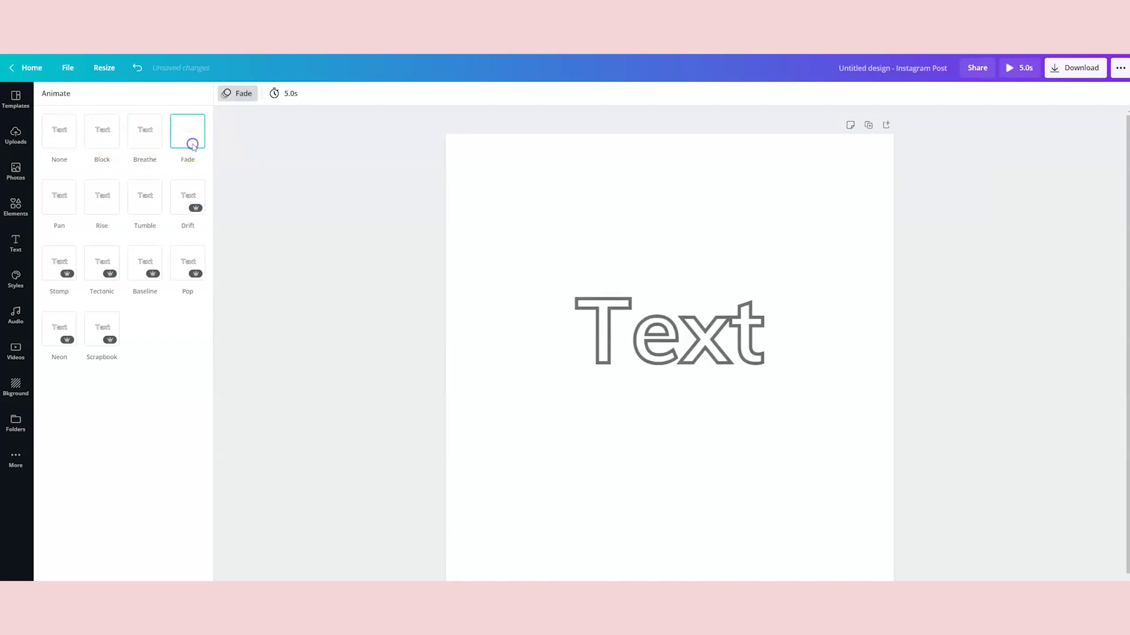
click(102, 198)
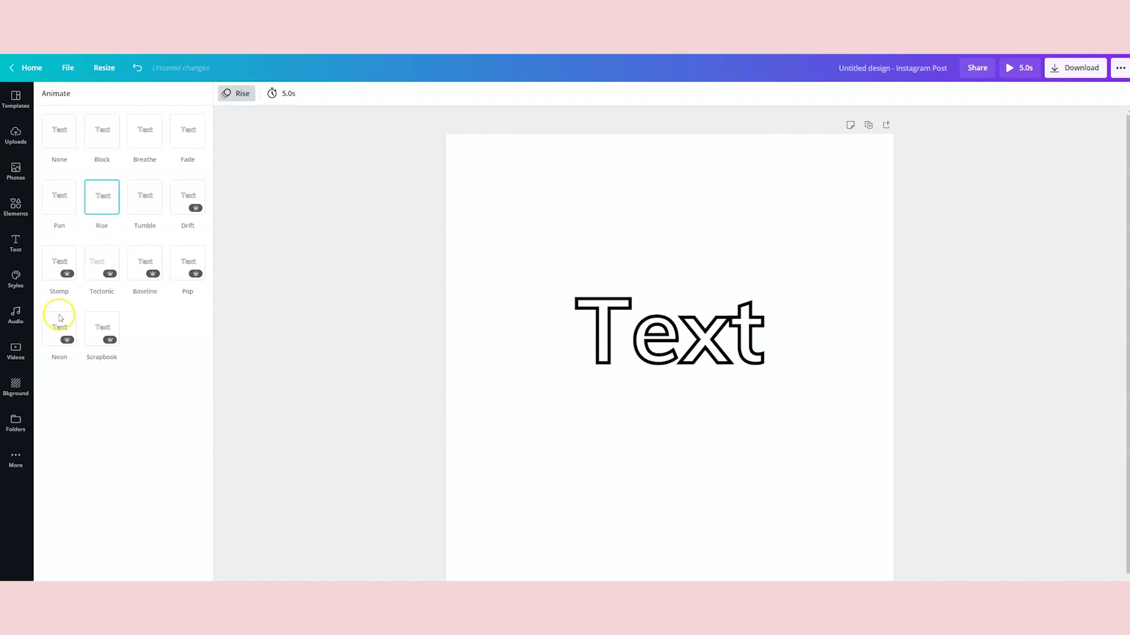
click(61, 207)
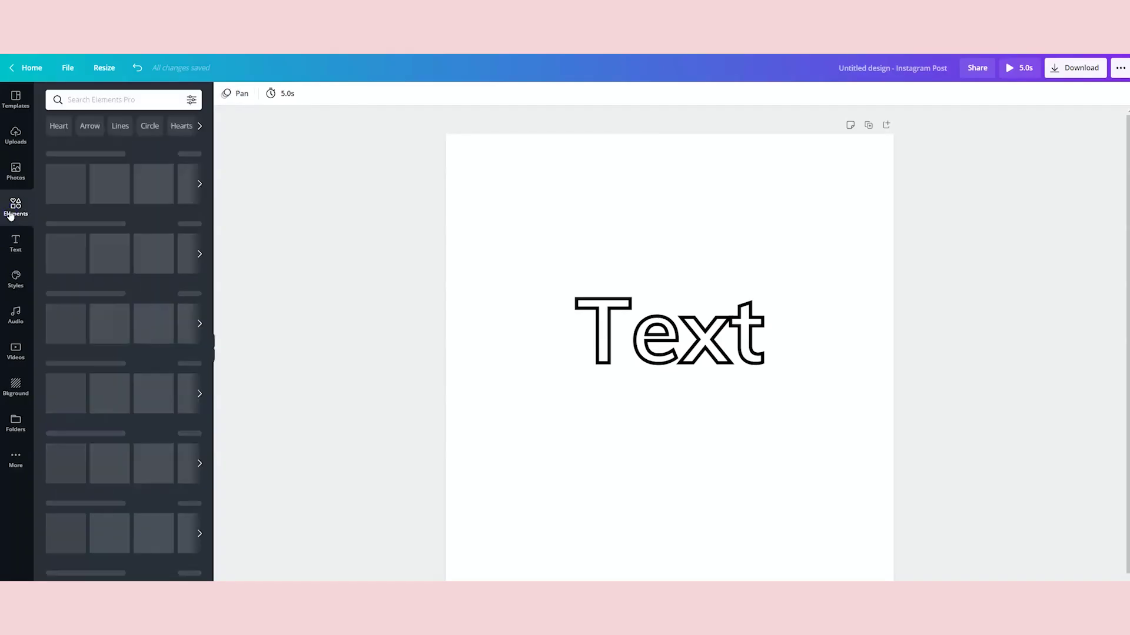
Step: Add a black arrow from animated-only Arrow elements and shrink it toward the lower left
click(27, 279)
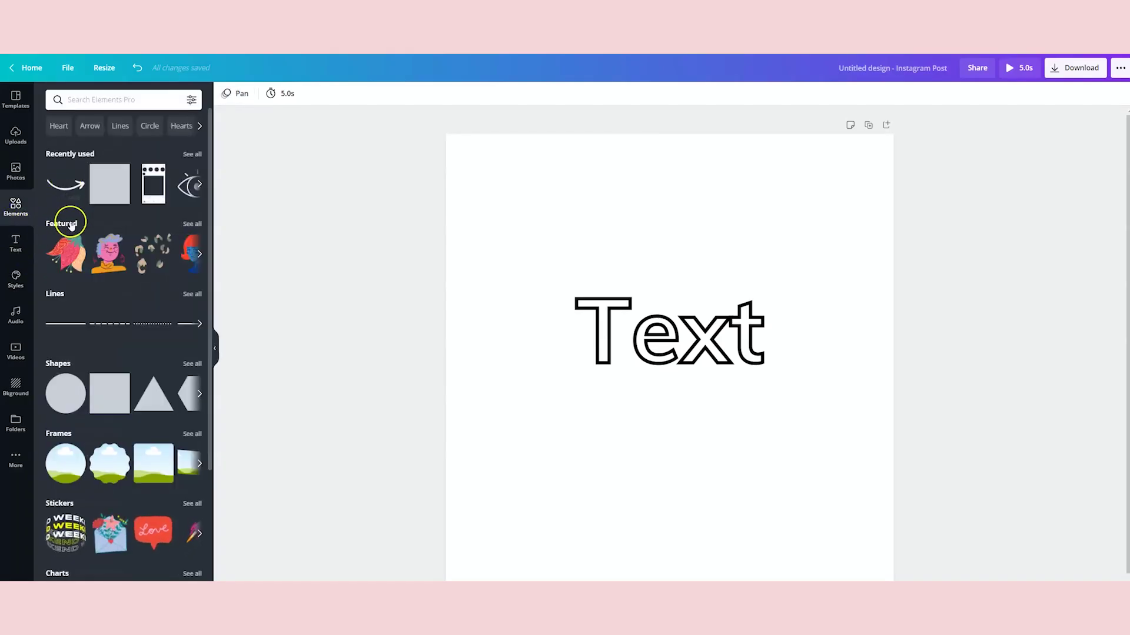
scroll(65, 411, down, 2)
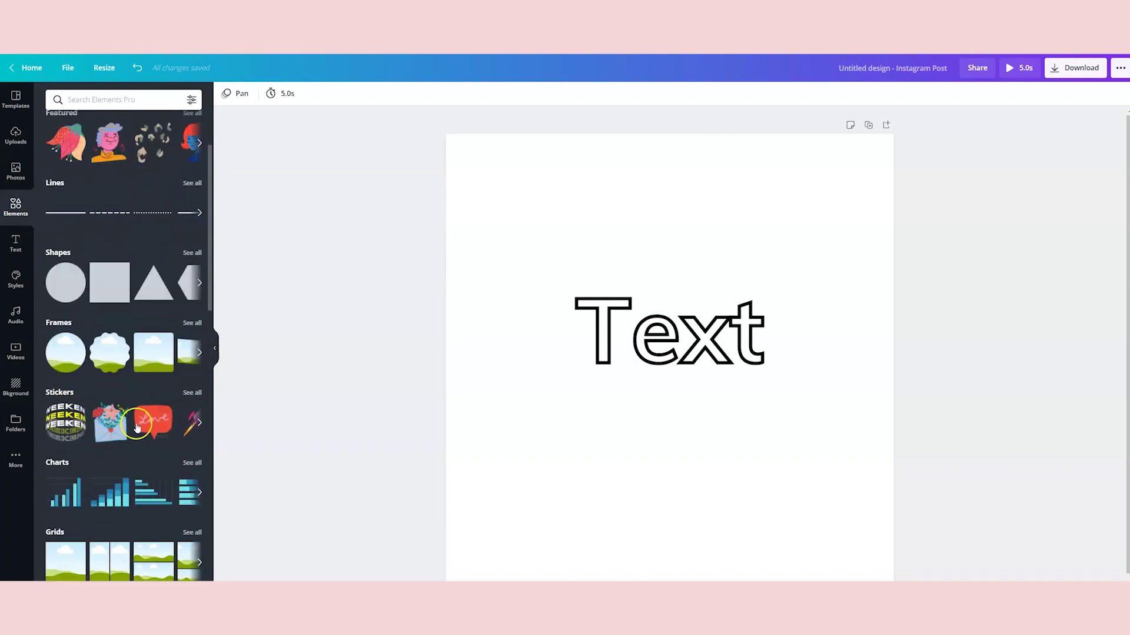
scroll(137, 428, up, 2)
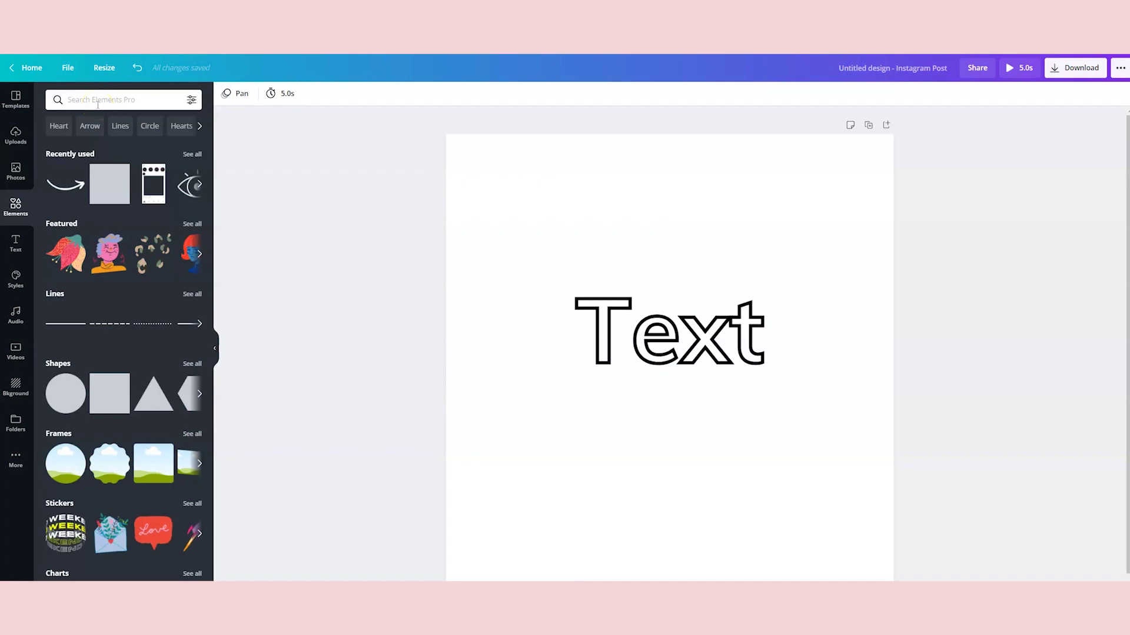
click(91, 125)
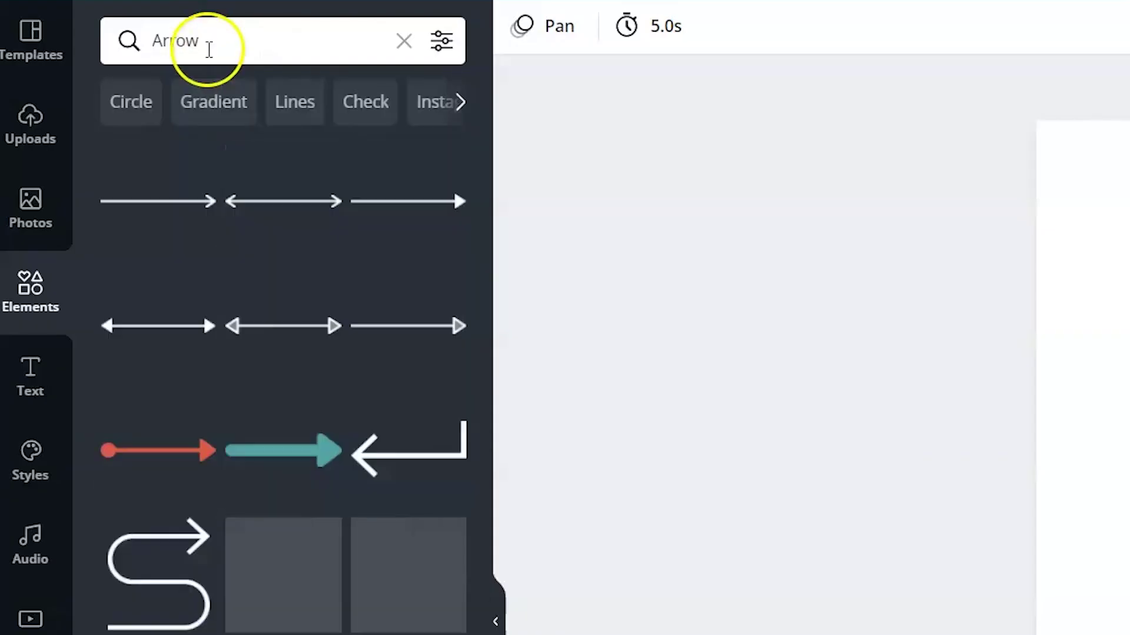
click(448, 48)
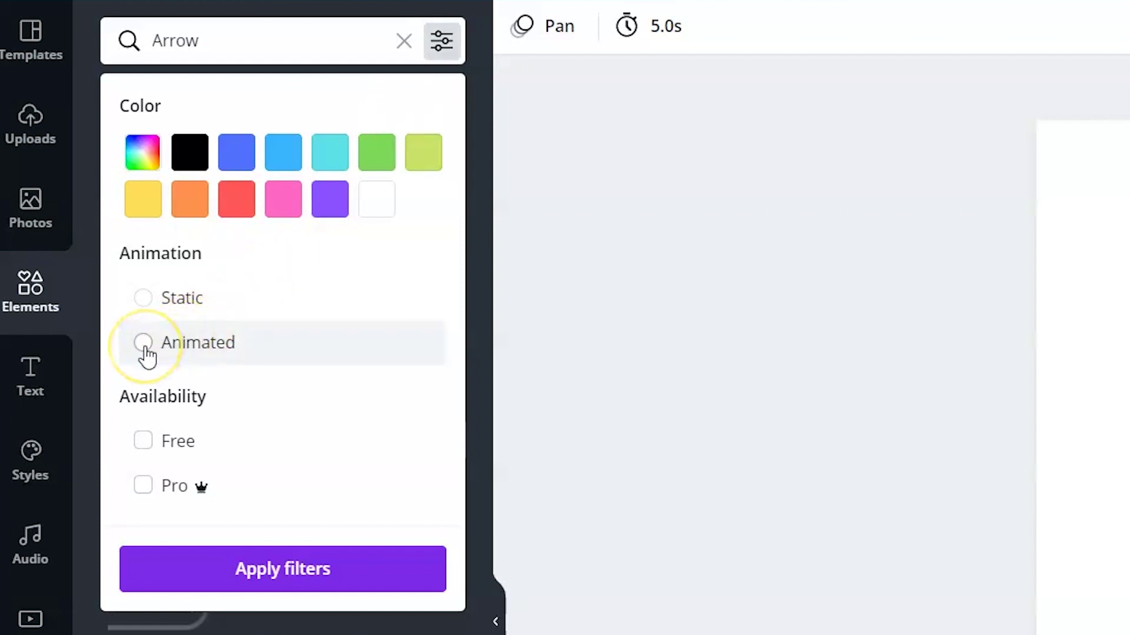
click(144, 346)
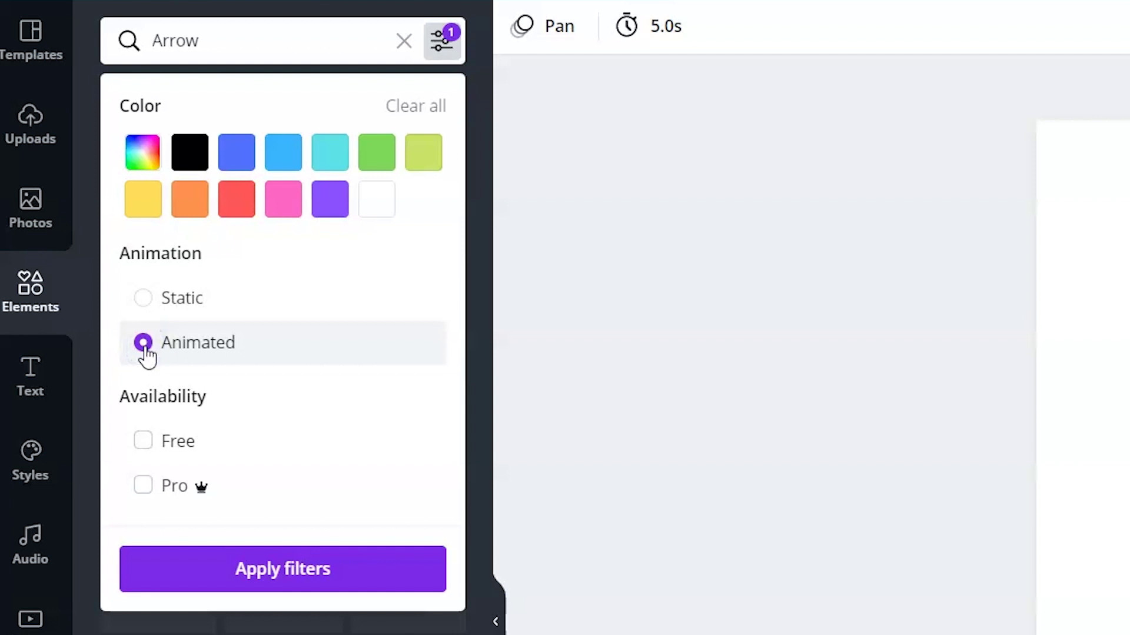
click(281, 569)
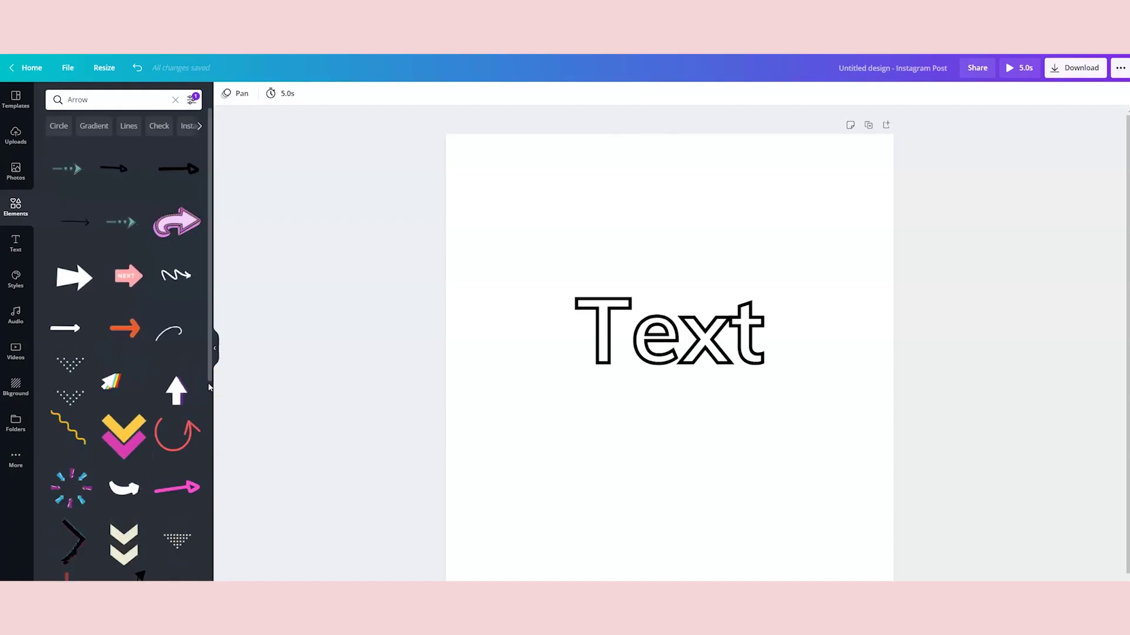
click(185, 169)
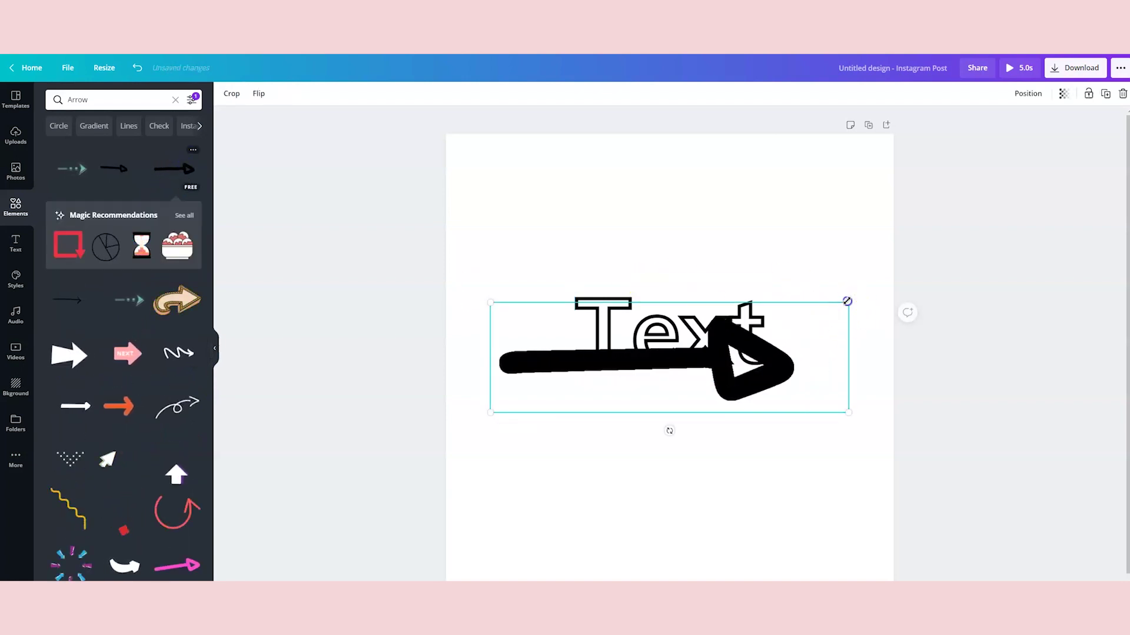
drag(847, 302, 528, 341)
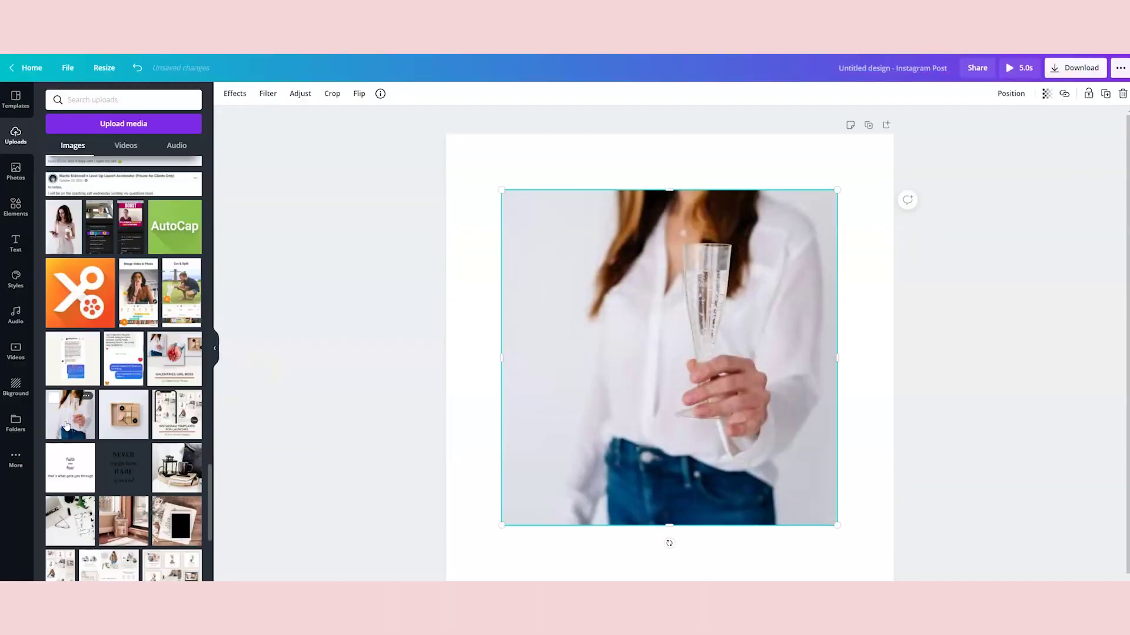
Step: Place the uploaded champagne-flute photo on the page and switch to the Instagram profile grid
click(533, 283)
click(73, 67)
click(740, 250)
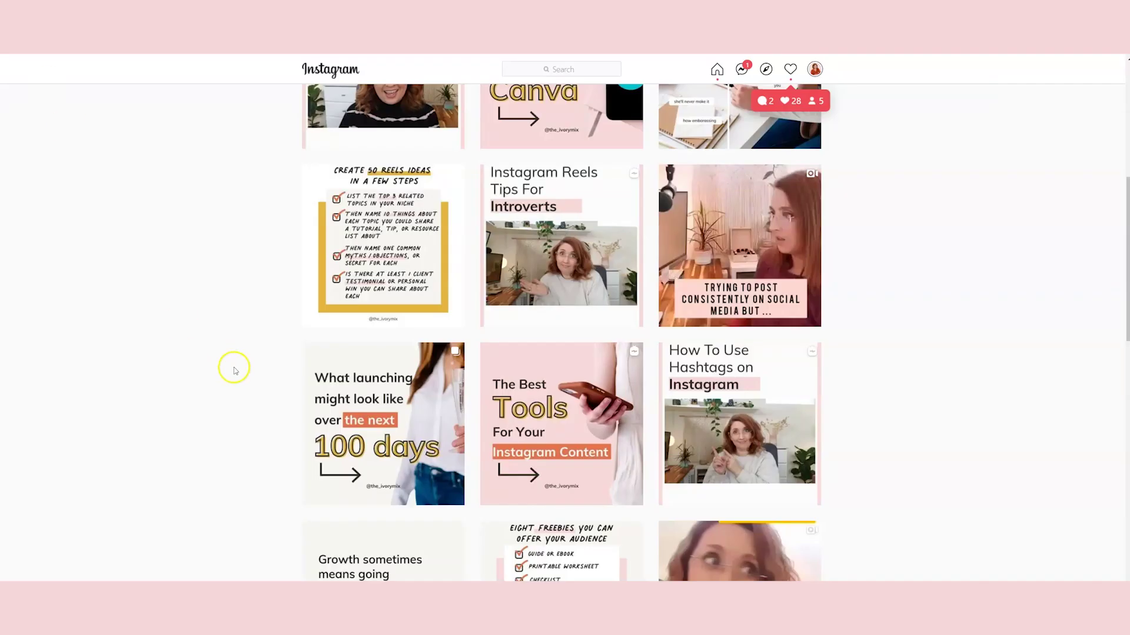
mouse_move(387, 401)
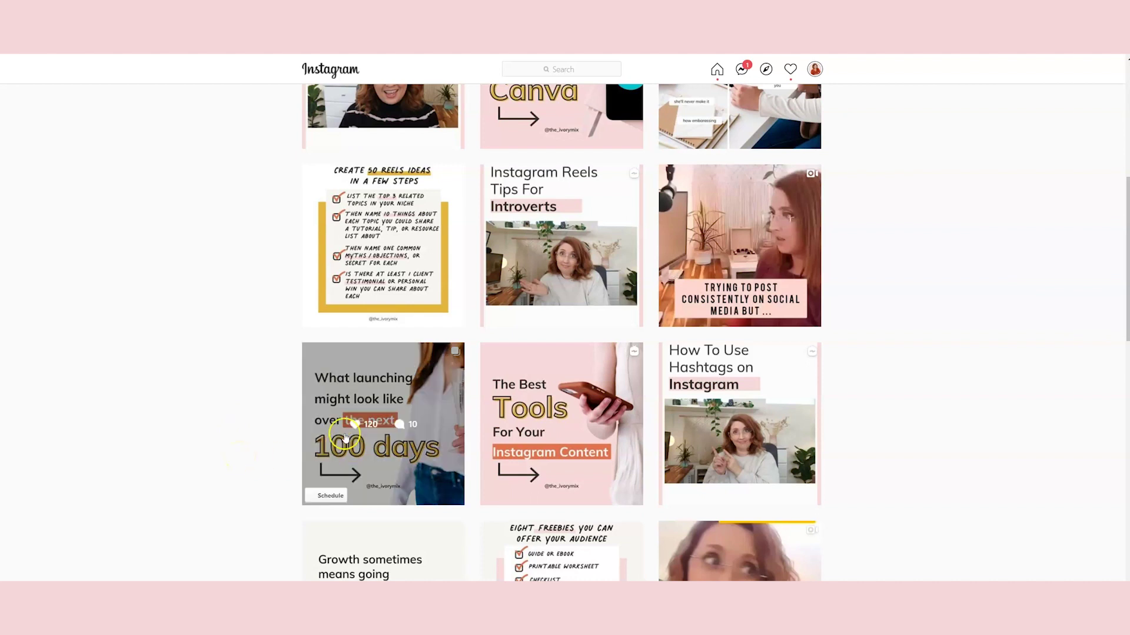
Step: Open the 'What launching…' post, view its second slide, then return to the first
click(377, 402)
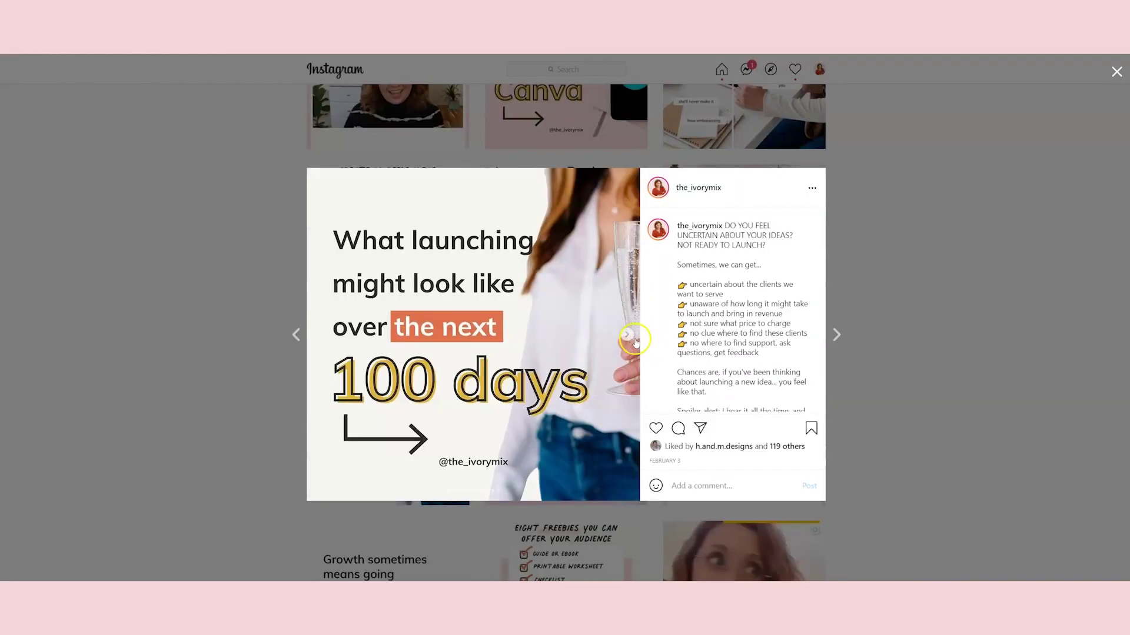
click(627, 337)
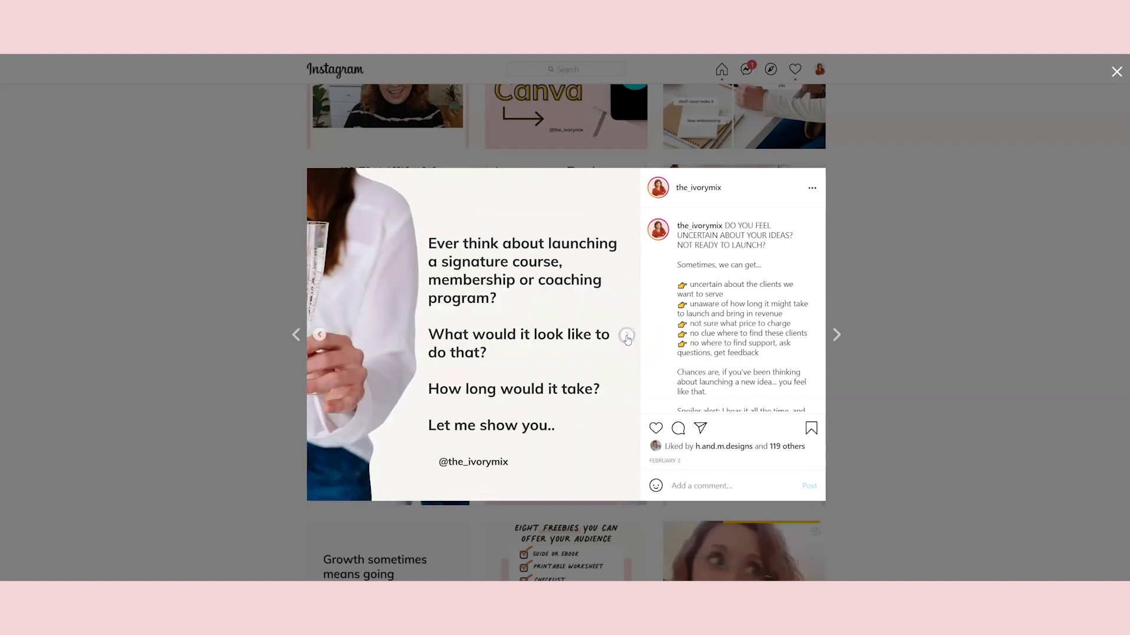
click(319, 335)
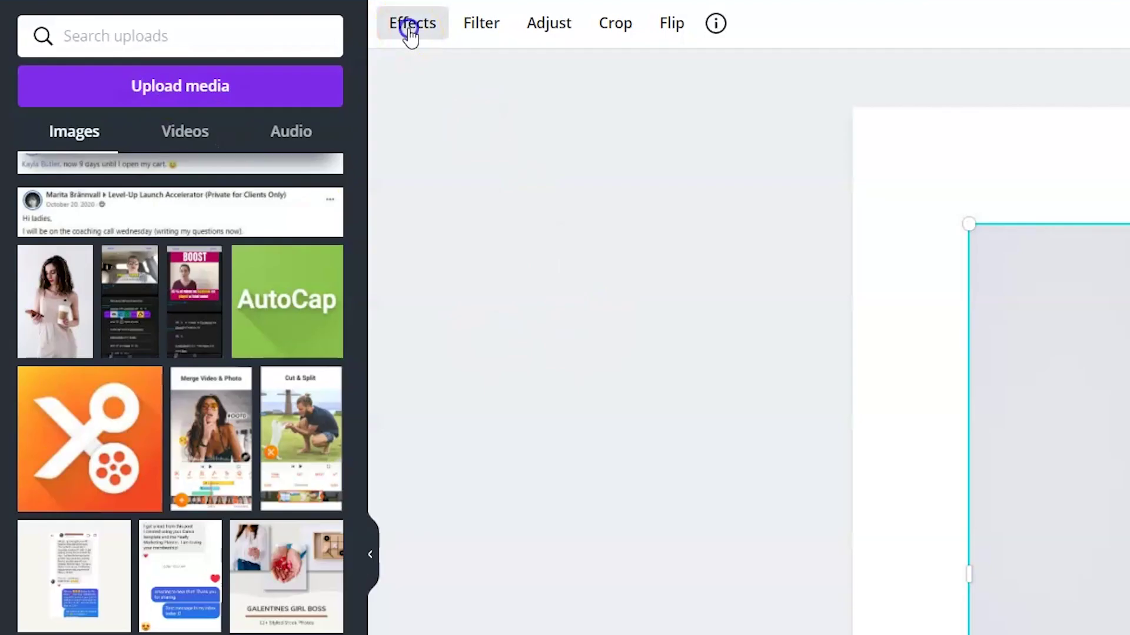
Step: Remove the photo's background with Background Remover and enlarge the cut-out toward the right
click(410, 34)
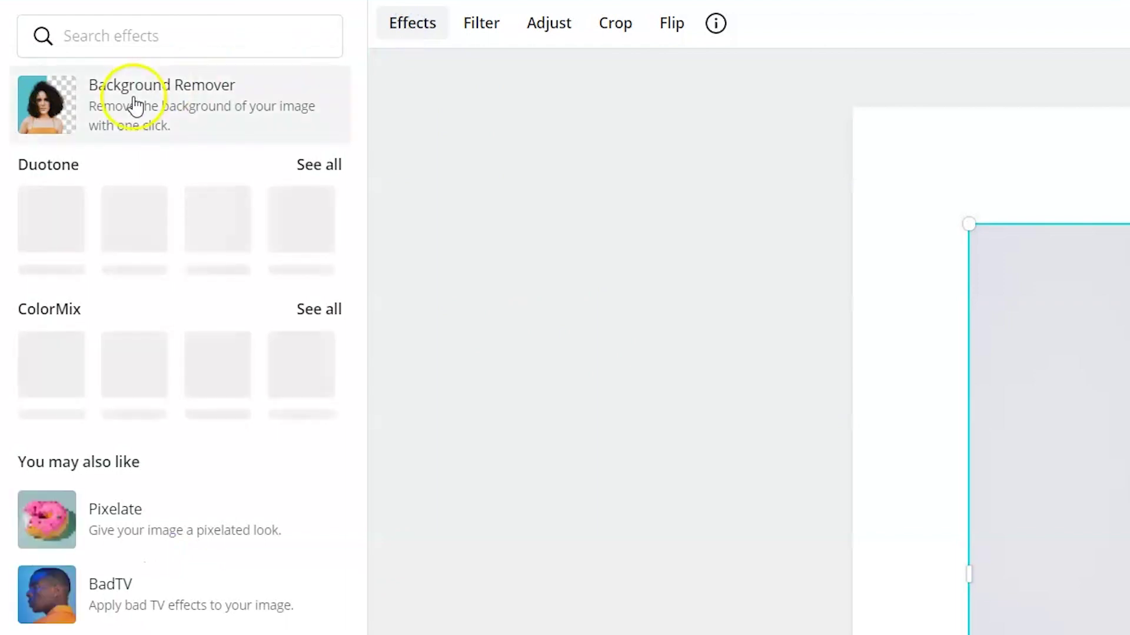
click(135, 102)
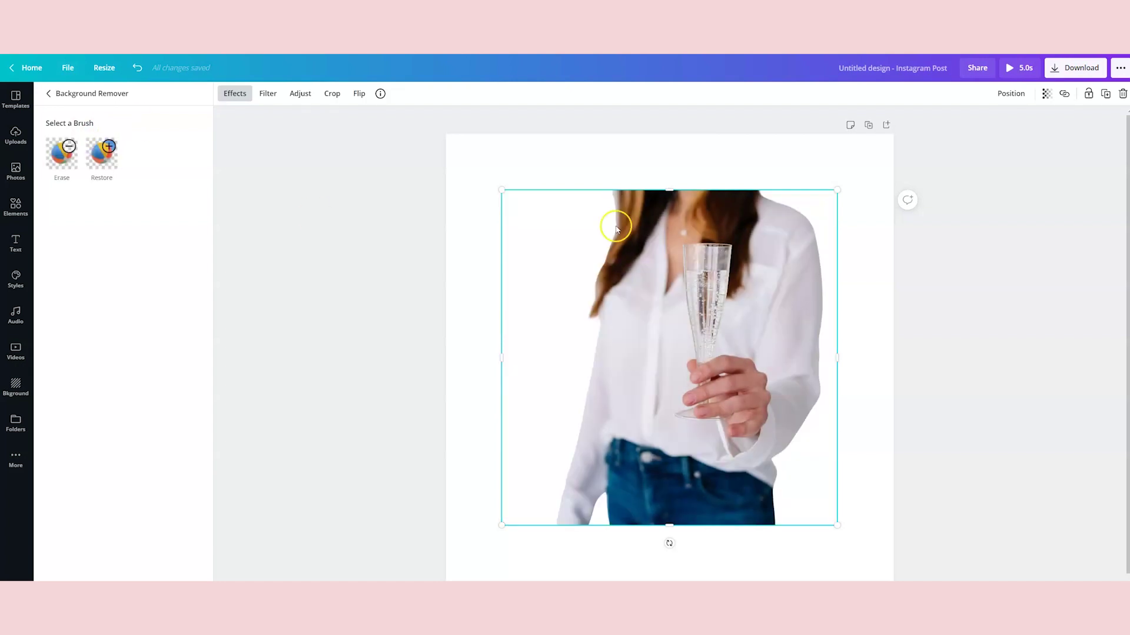
drag(499, 189, 444, 164)
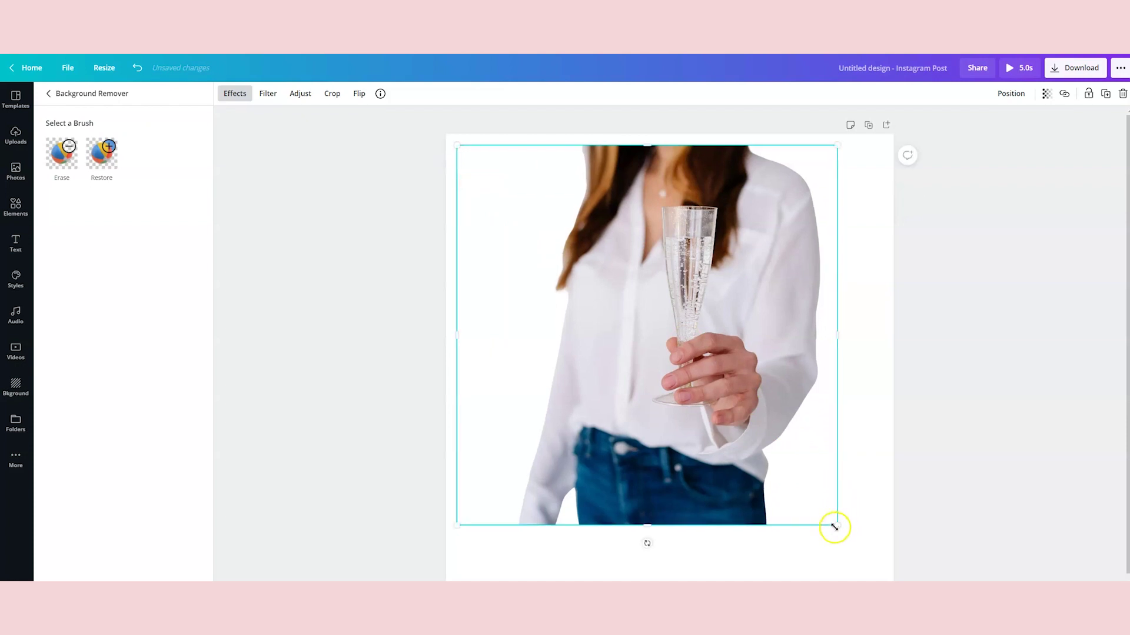
drag(833, 525, 882, 557)
drag(840, 527, 910, 589)
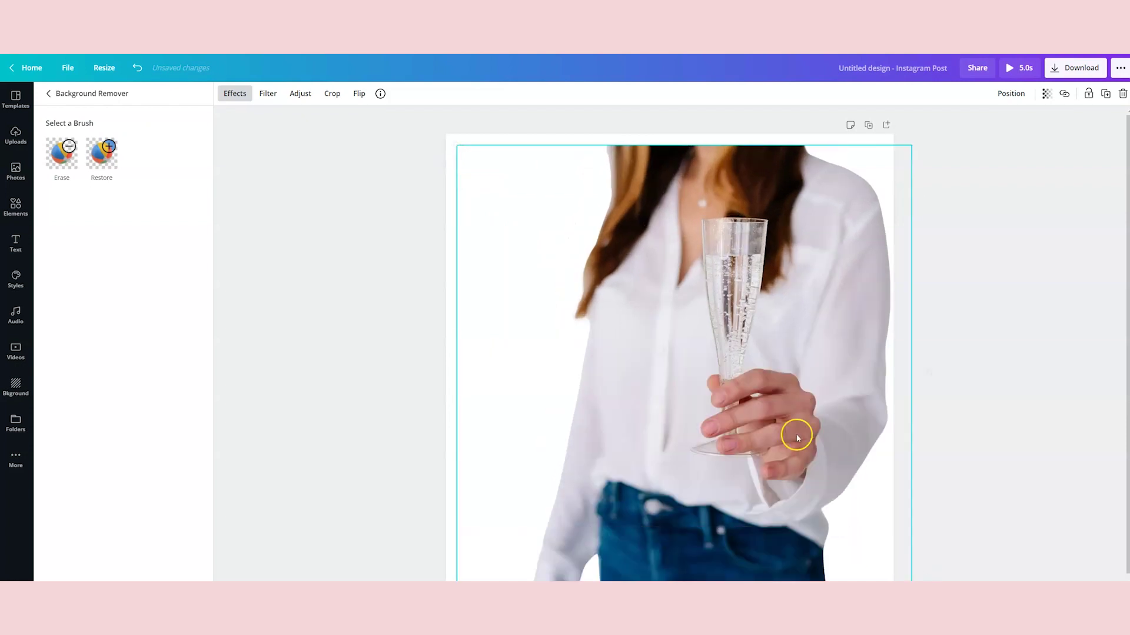
drag(802, 404, 849, 404)
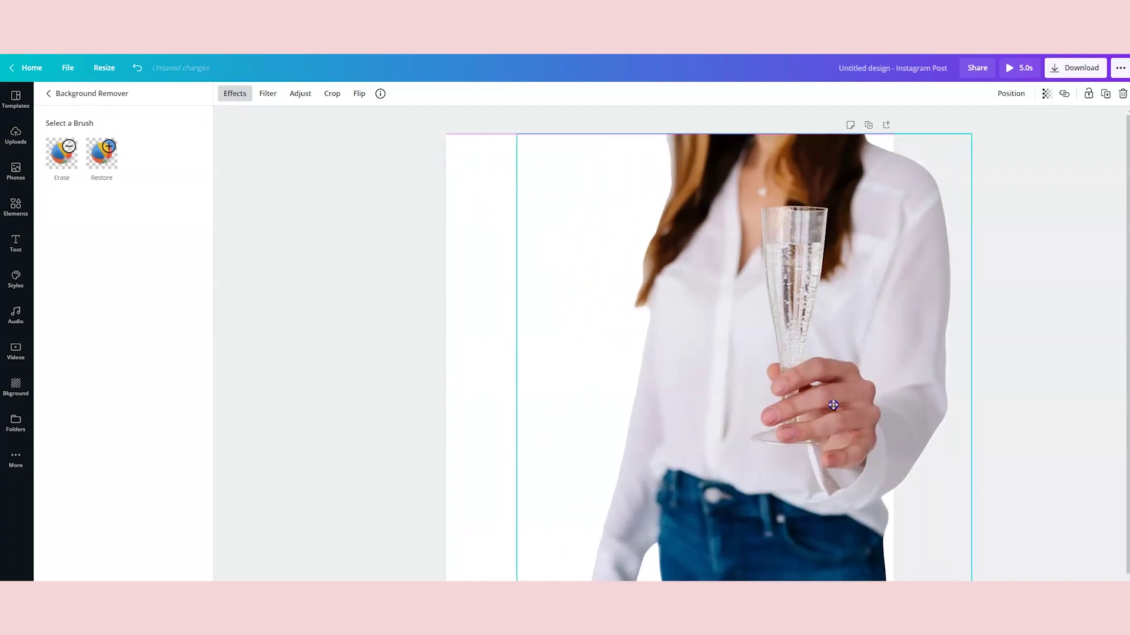
Step: Change the page background colour to pink
click(489, 297)
click(486, 174)
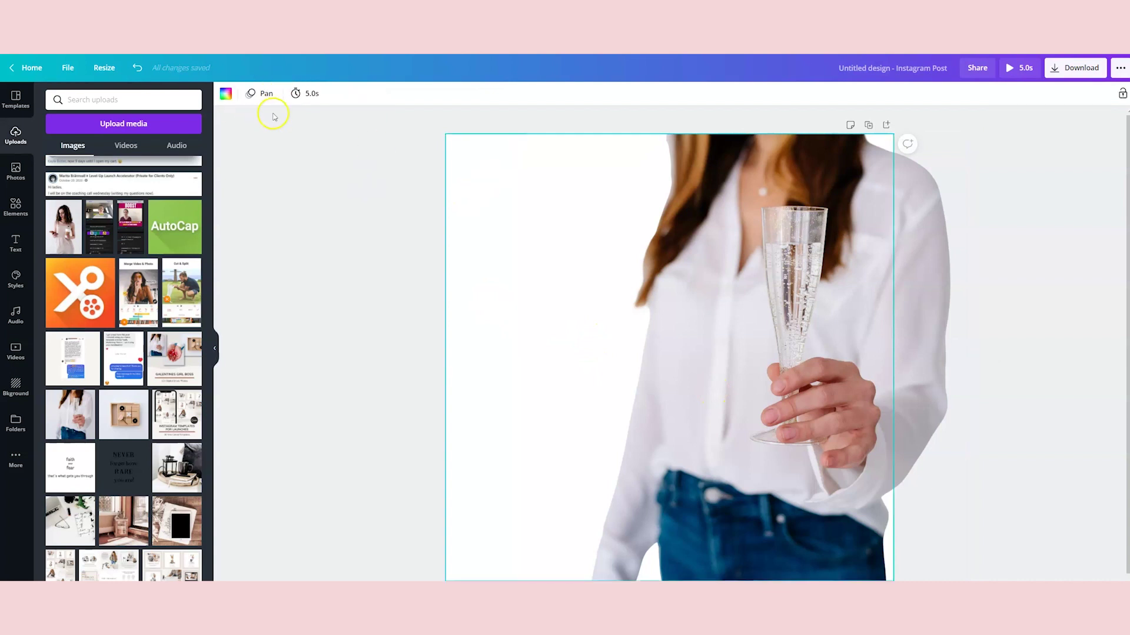
click(226, 96)
click(83, 244)
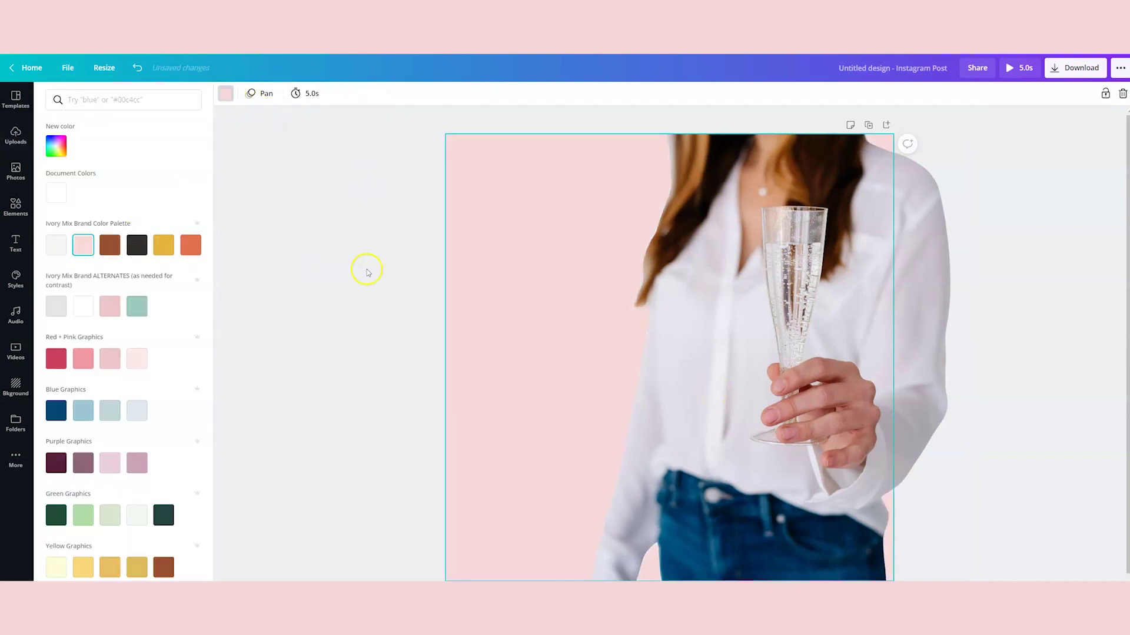
click(390, 357)
click(915, 209)
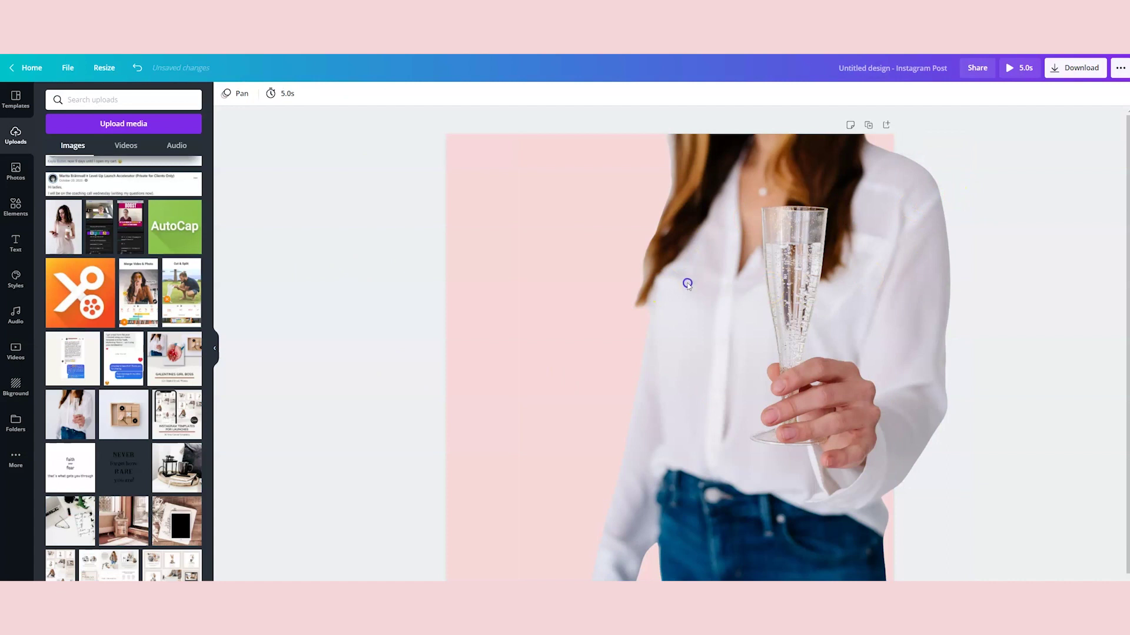
Step: Move the cut-out woman photo slightly to the right
click(658, 287)
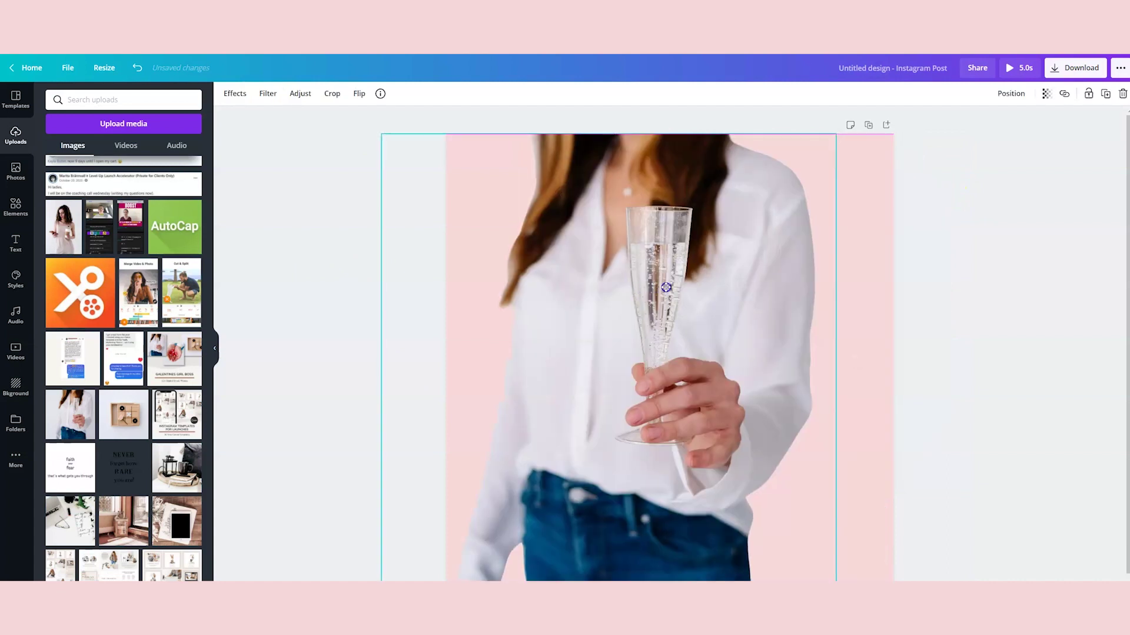
drag(665, 288, 697, 289)
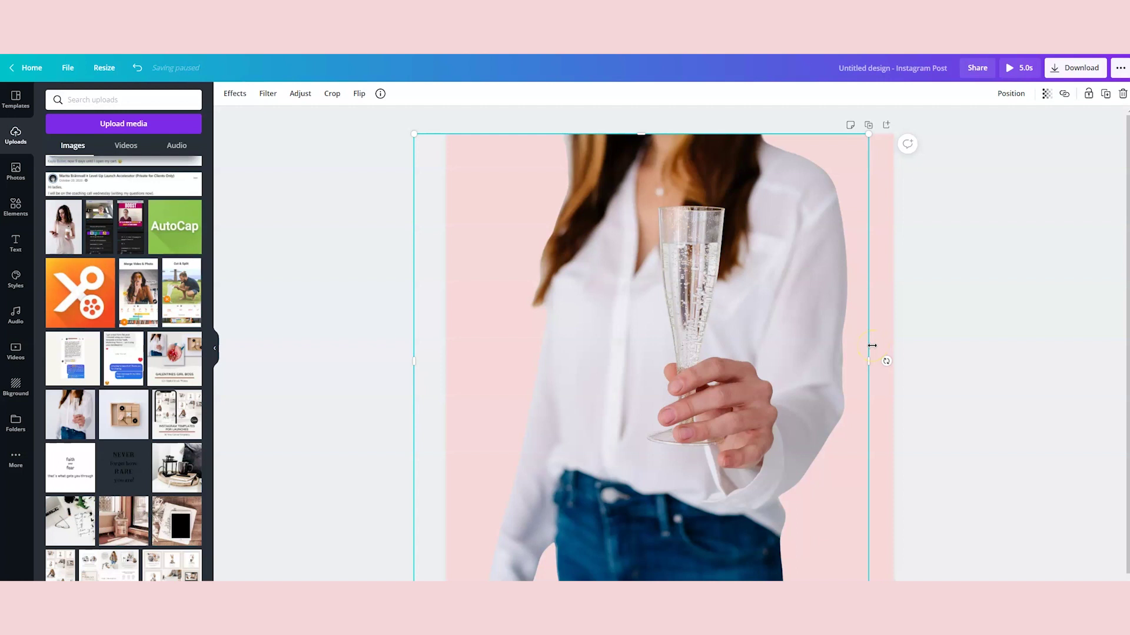
click(338, 216)
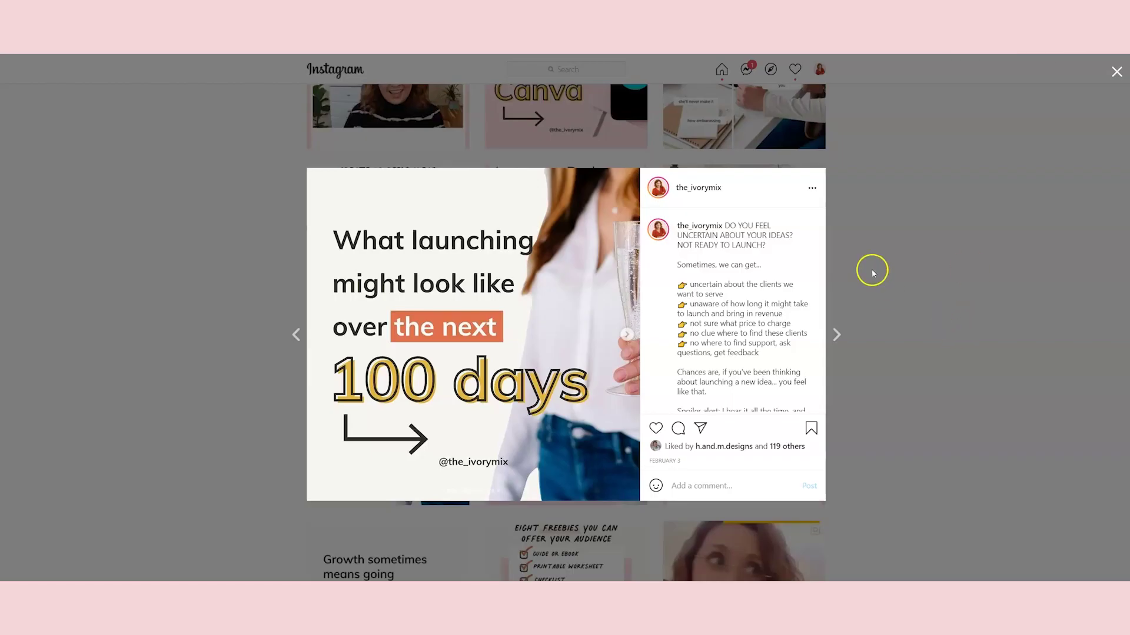
Step: Go back to the uploads grid and add the 8:01 talking-head video to the pink page
click(871, 269)
scroll(873, 283, up, 3)
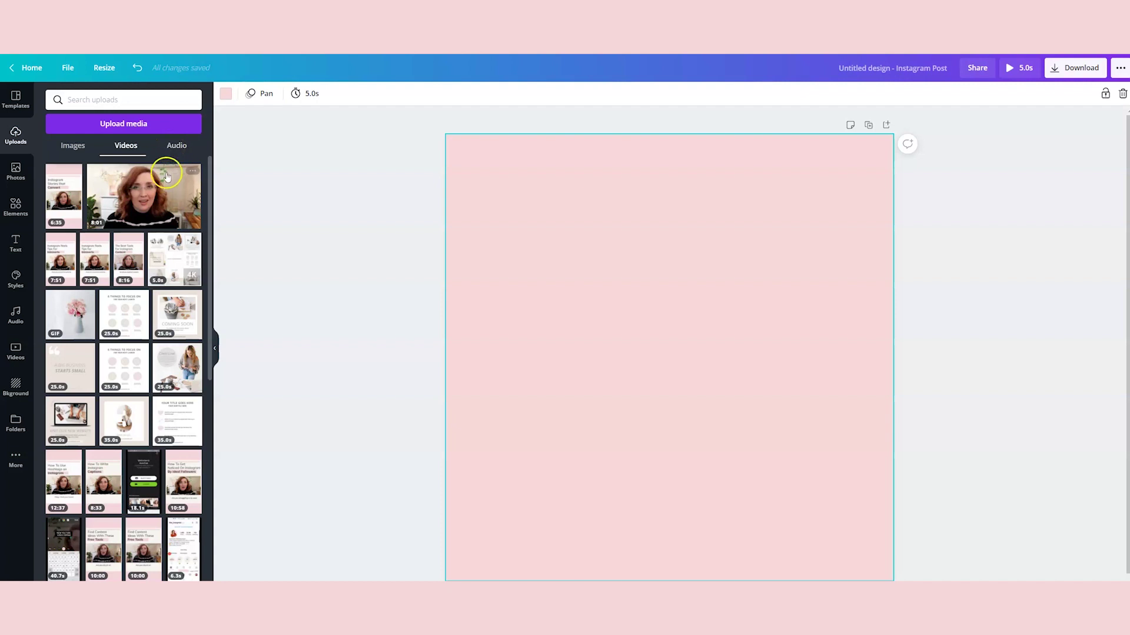
mouse_move(135, 210)
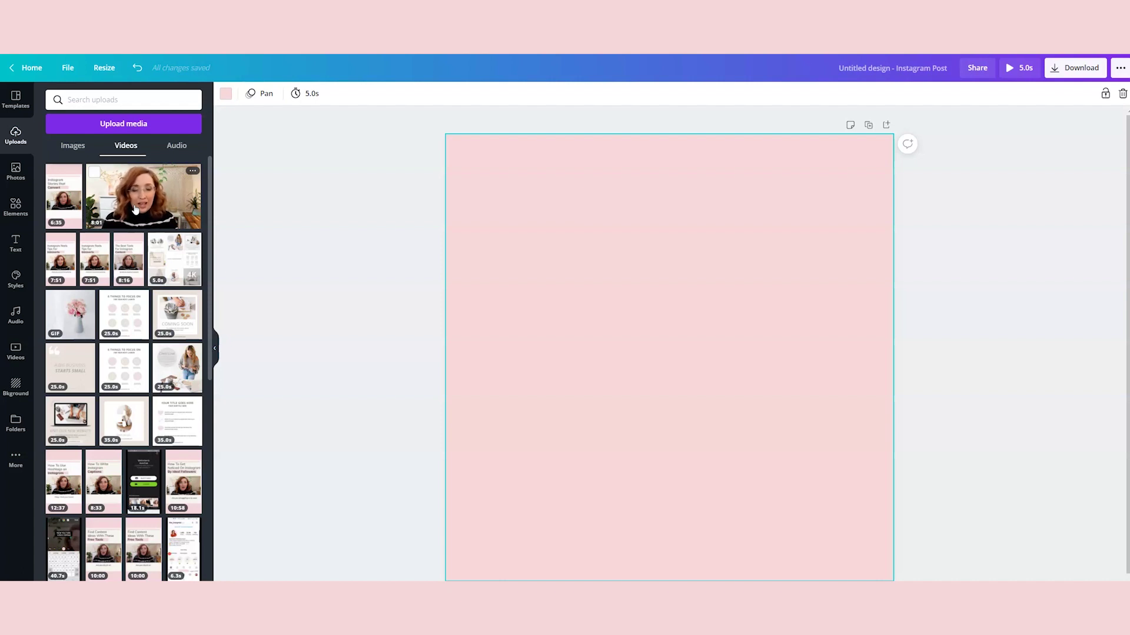
click(128, 223)
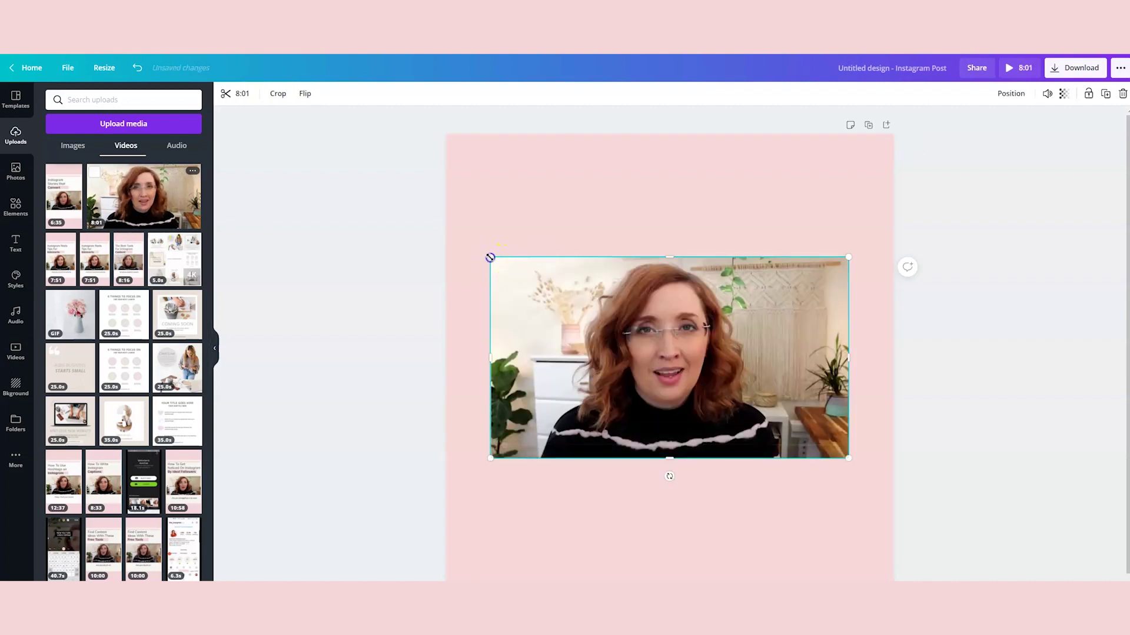
Step: Enlarge and crop the video, move it below the heading, then open its 8:01 trim timeline
drag(490, 257, 376, 227)
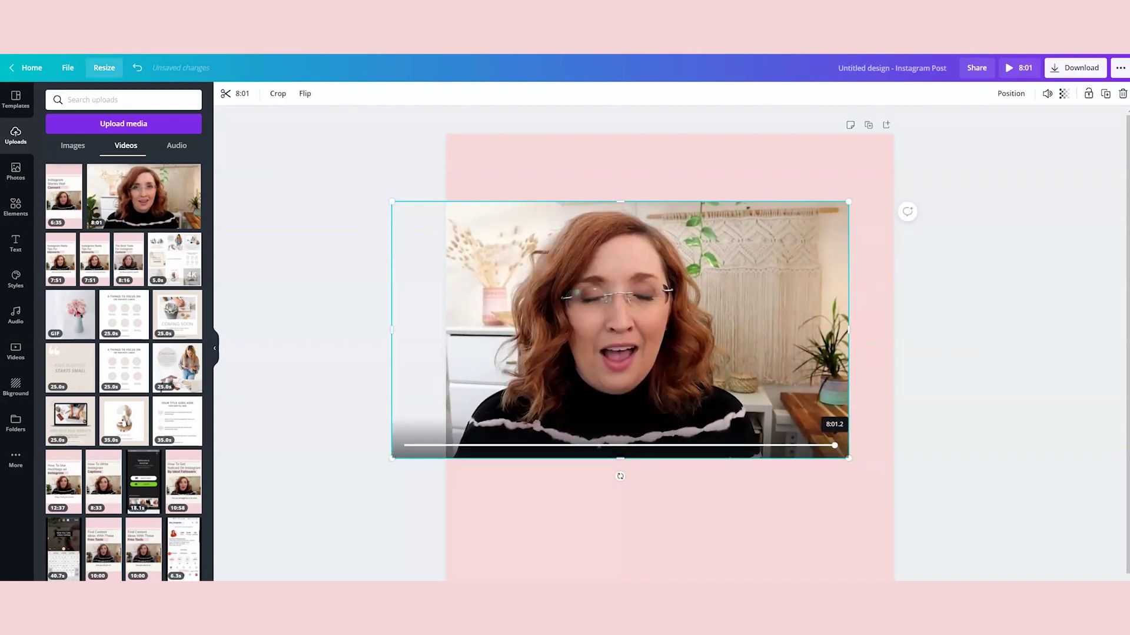
double_click(582, 287)
key(Escape)
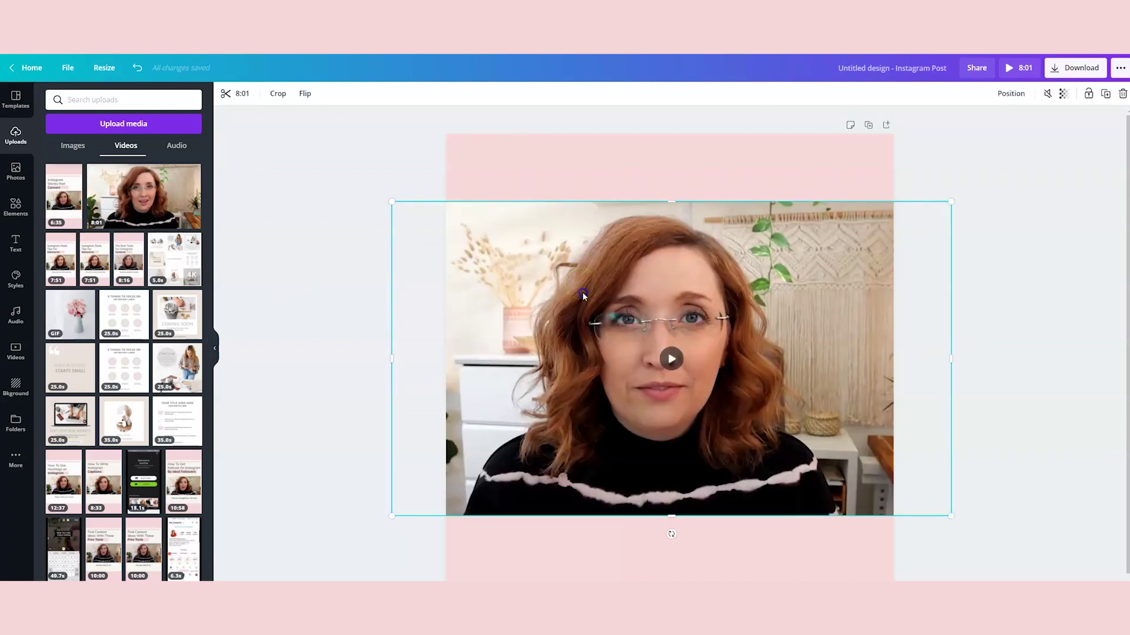
drag(581, 287, 580, 328)
click(643, 203)
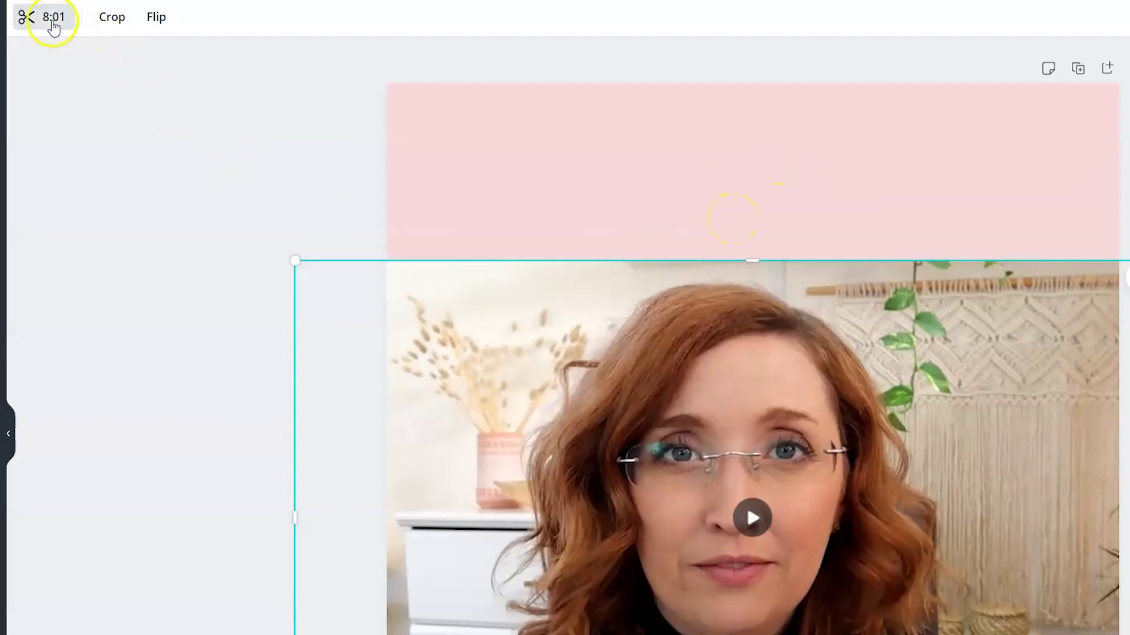
click(240, 94)
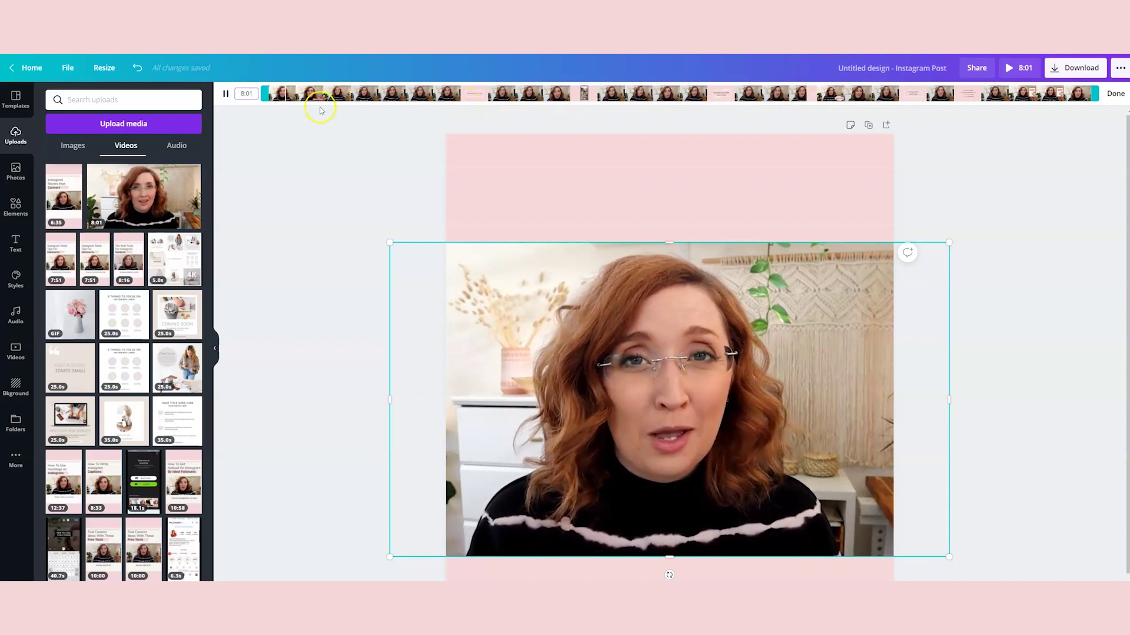
click(279, 97)
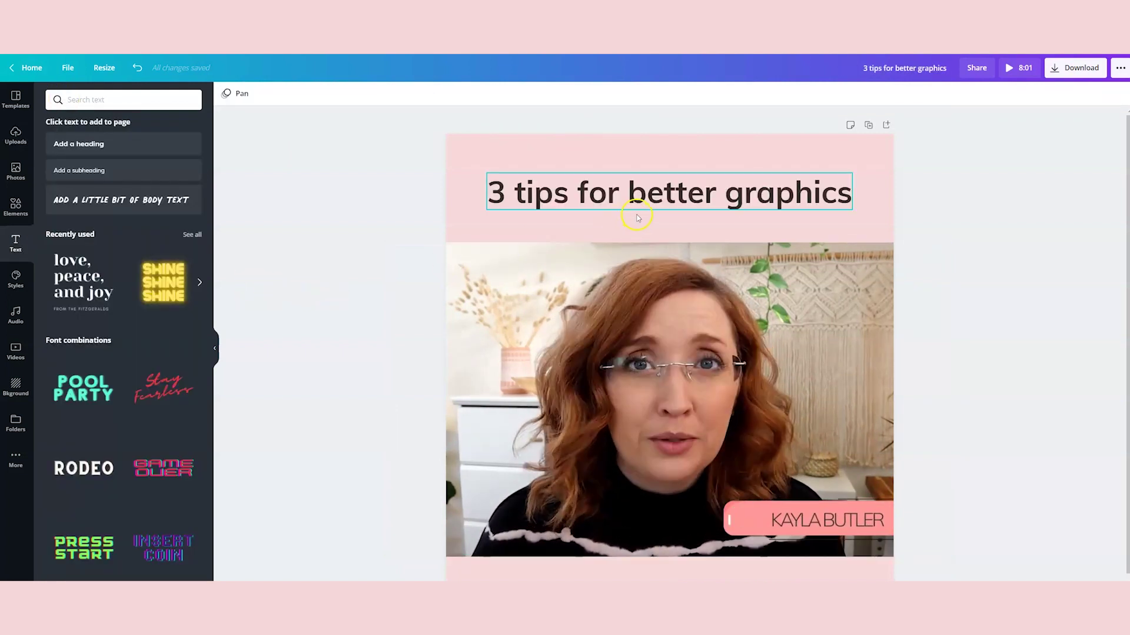
Step: Select the talking-head video, enter crop mode, and check the design's MP4 download options
click(652, 375)
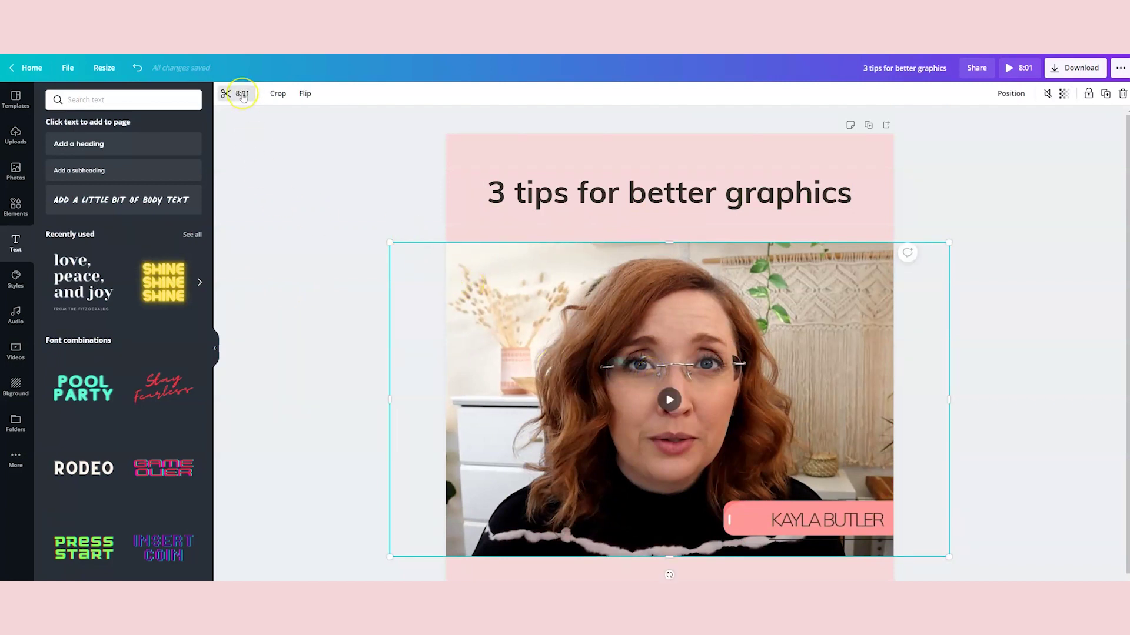
double_click(454, 262)
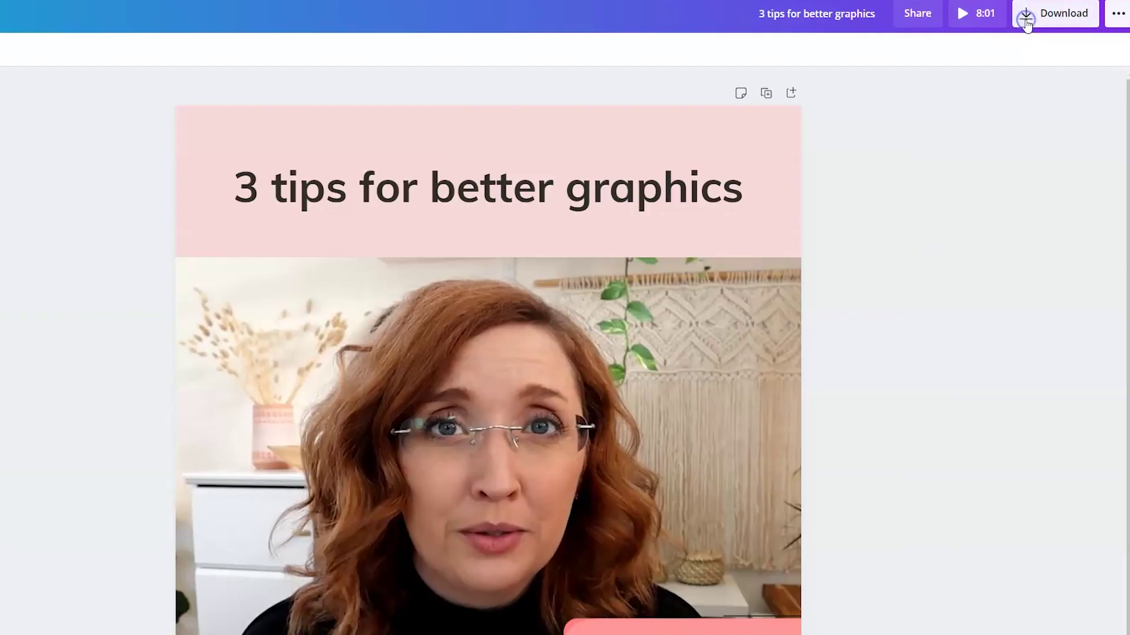
click(1025, 21)
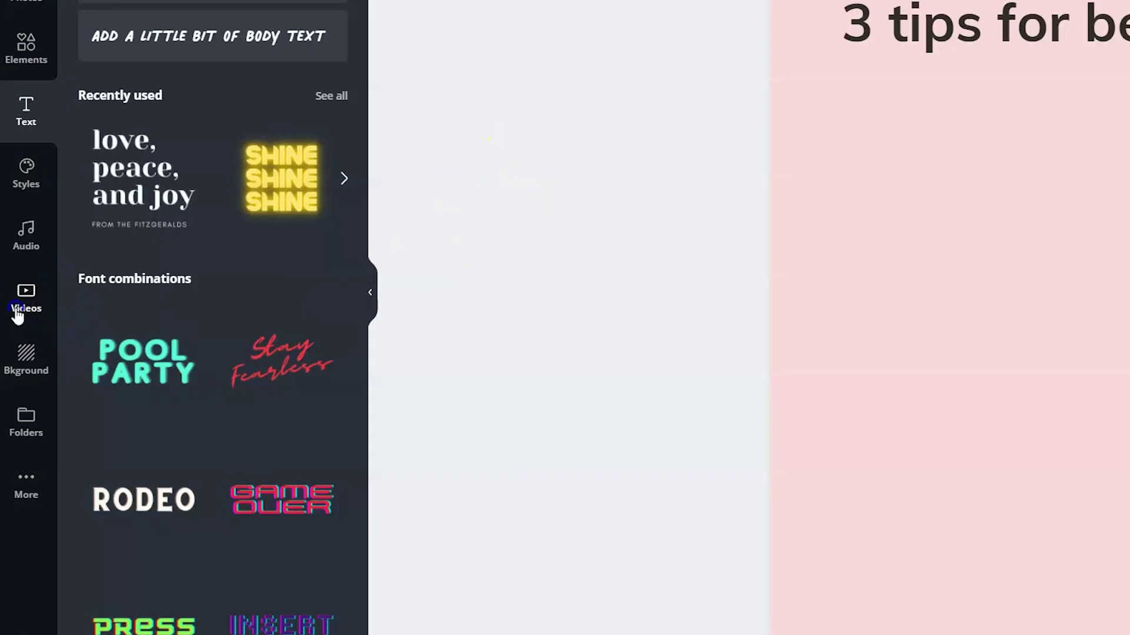
Step: Add the second 11-second Beach stock clip beneath the heading and play it on the page
click(11, 356)
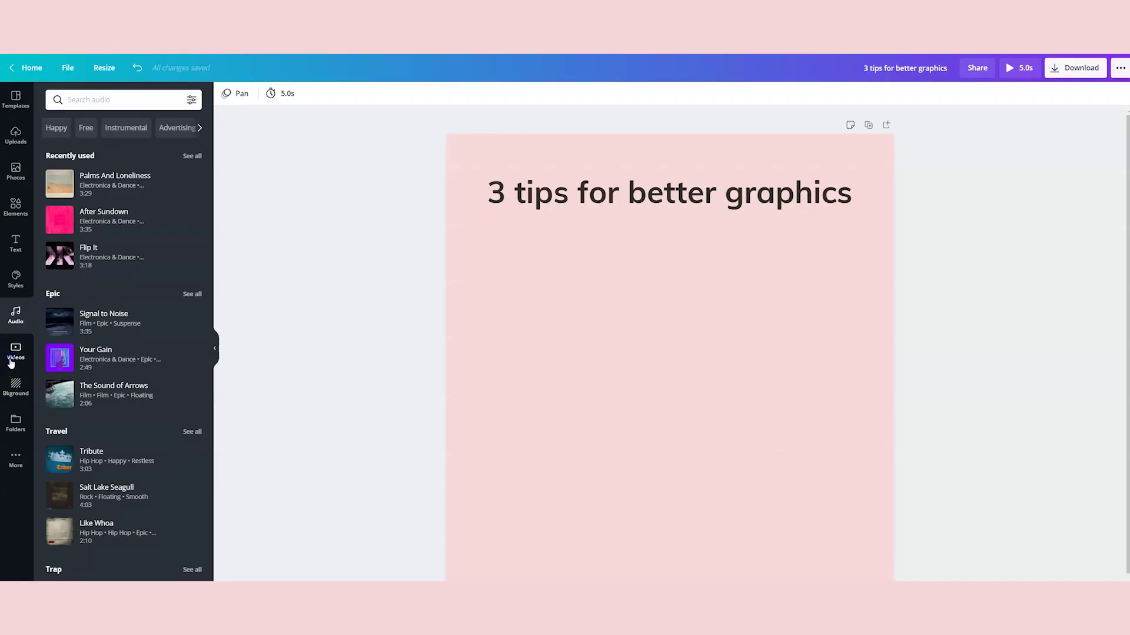
click(15, 392)
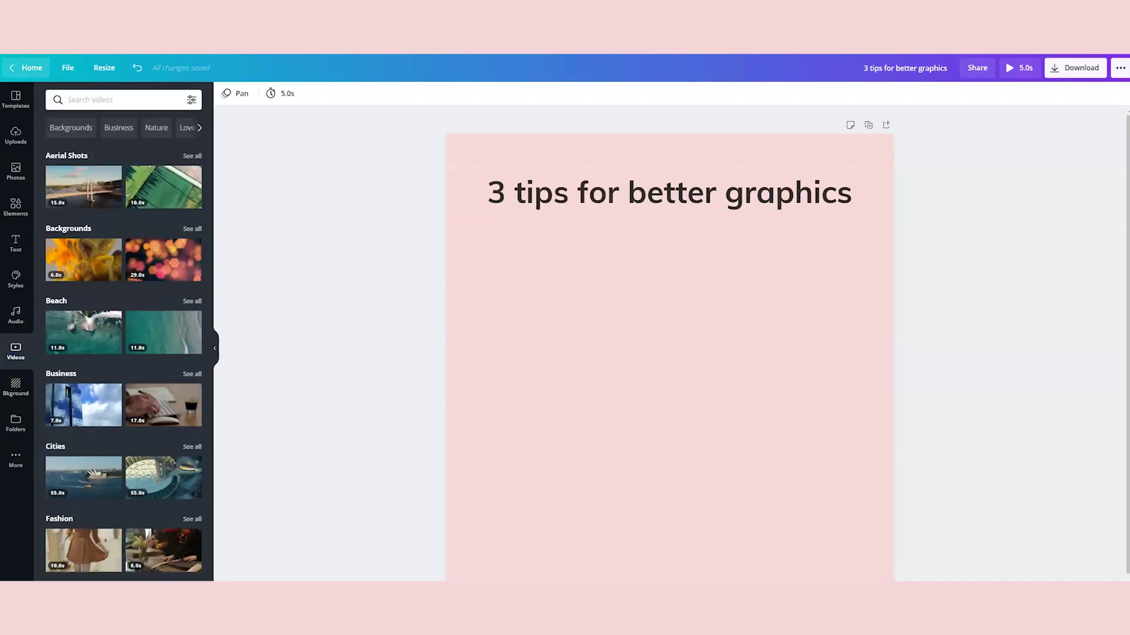
click(163, 332)
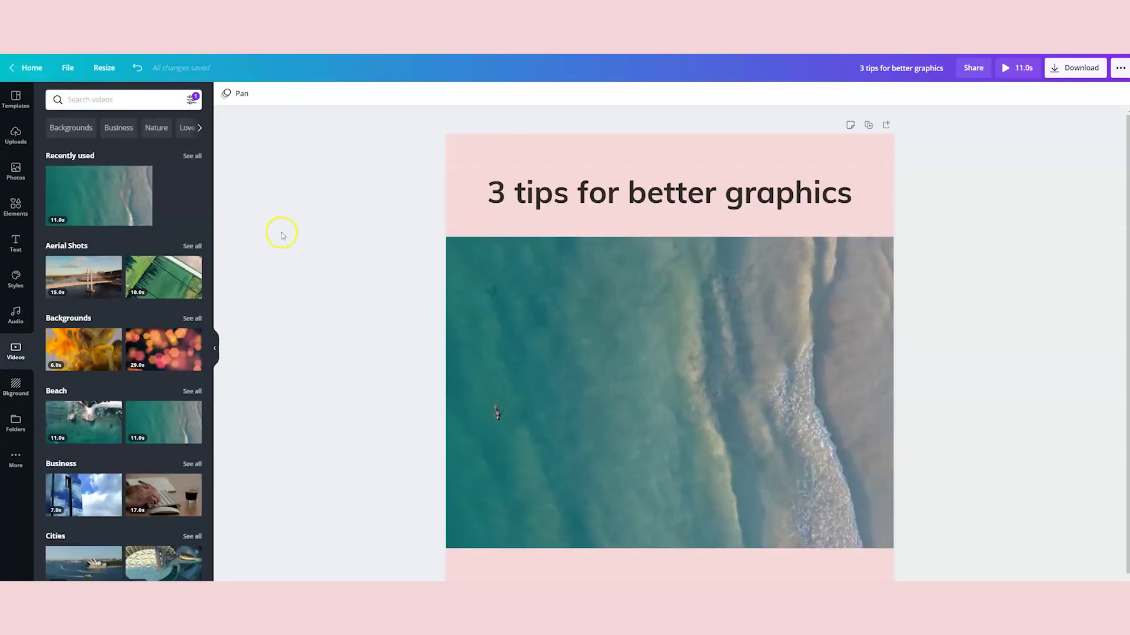
click(596, 324)
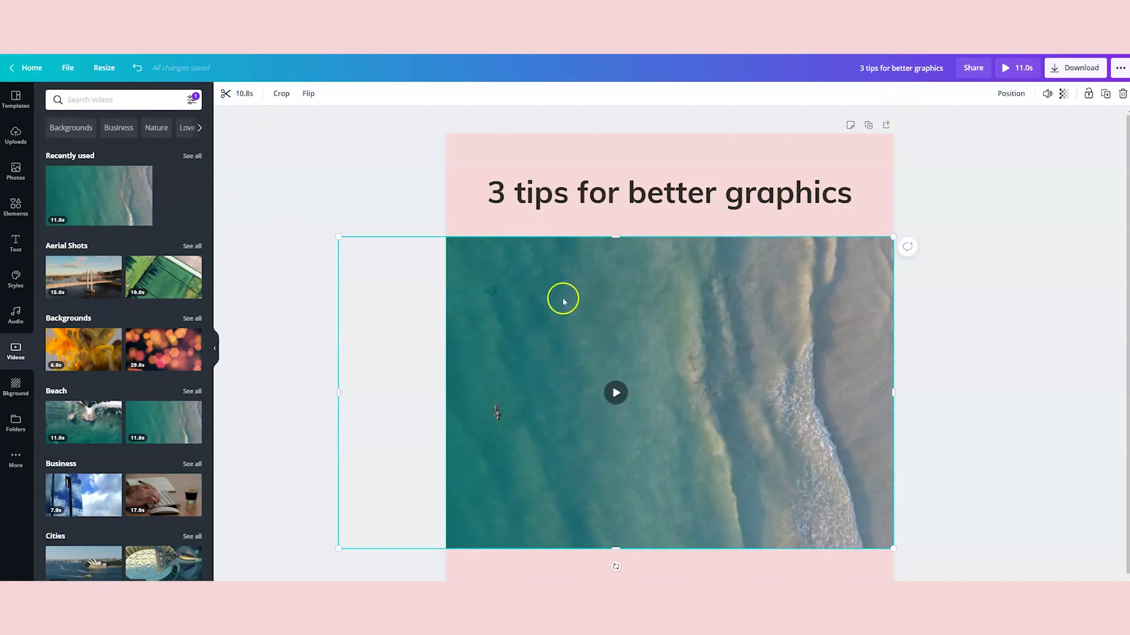
click(616, 391)
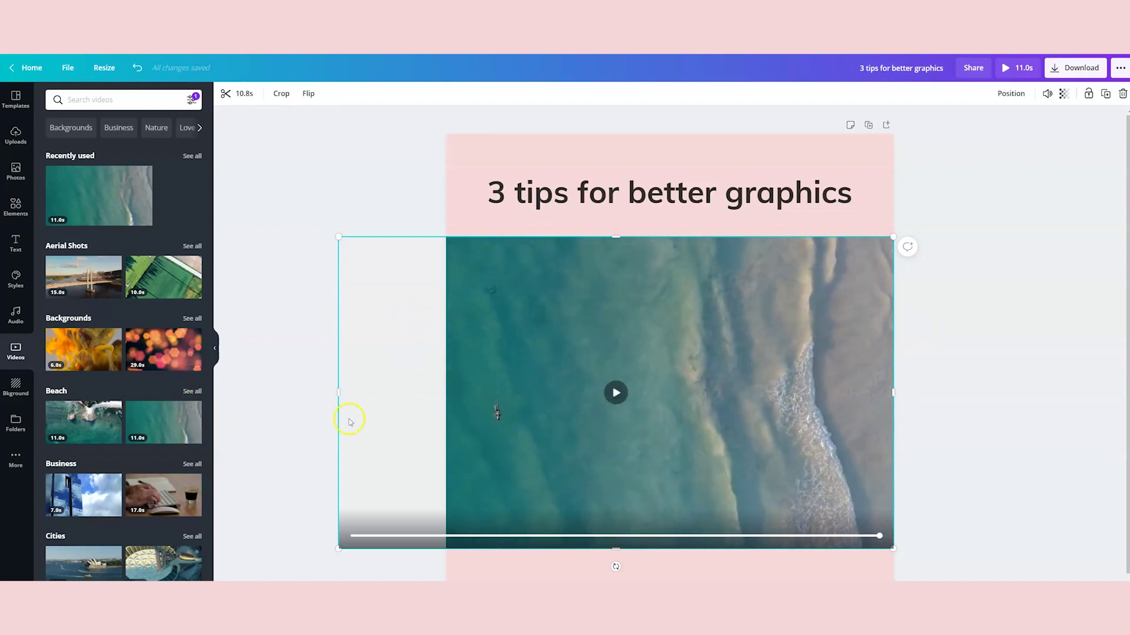
scroll(804, 504, down, 1)
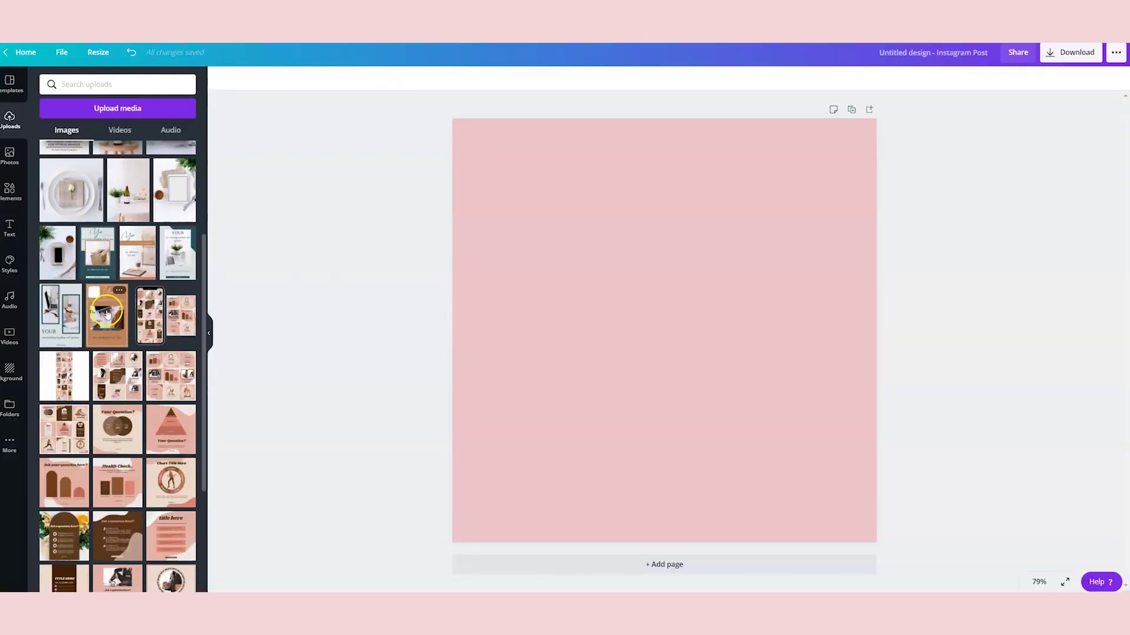
Step: Add the brown flyer image from Uploads and apply the Angle shadow effect
click(102, 314)
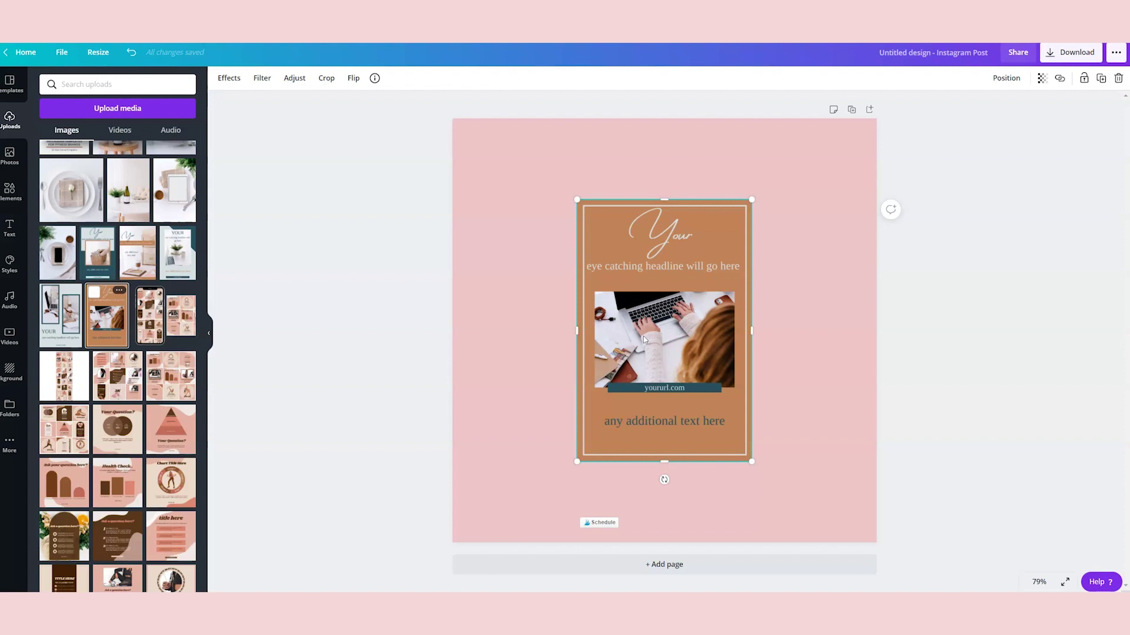
click(229, 79)
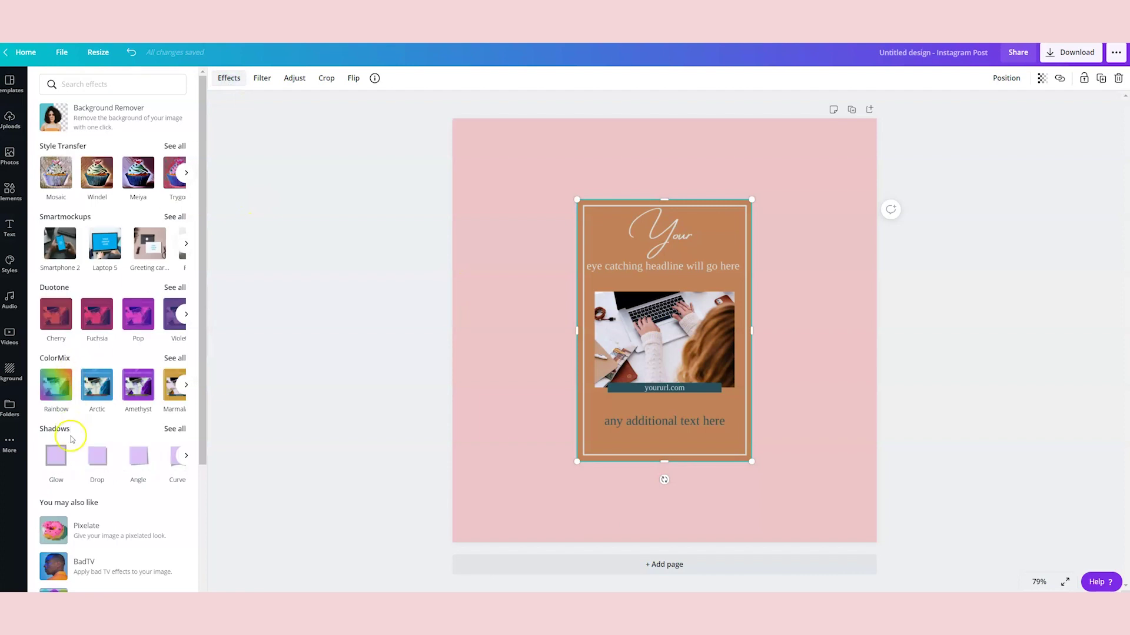
click(133, 461)
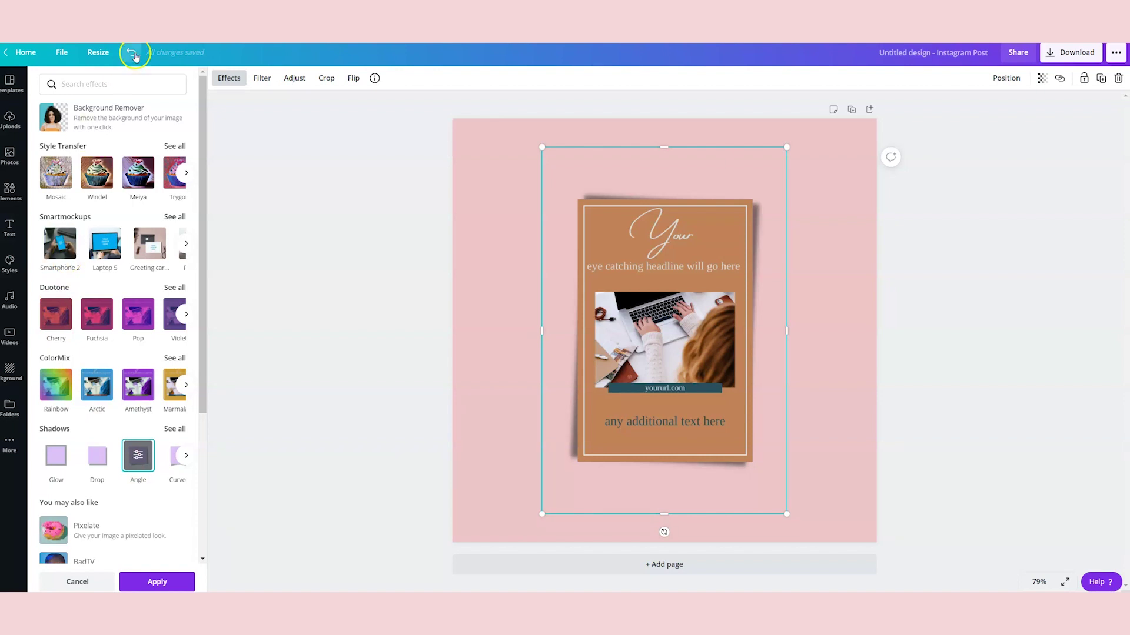
Step: Undo the shadow, place the flyer in the Smartphone 7 mockup, then enlarge and centre it
click(131, 53)
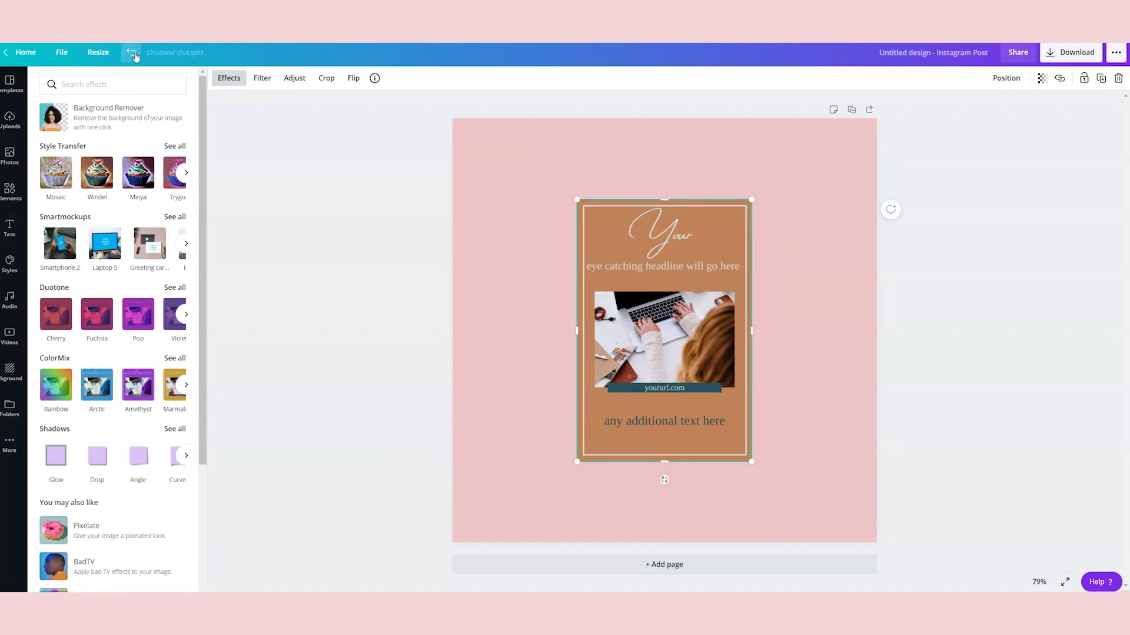
click(180, 218)
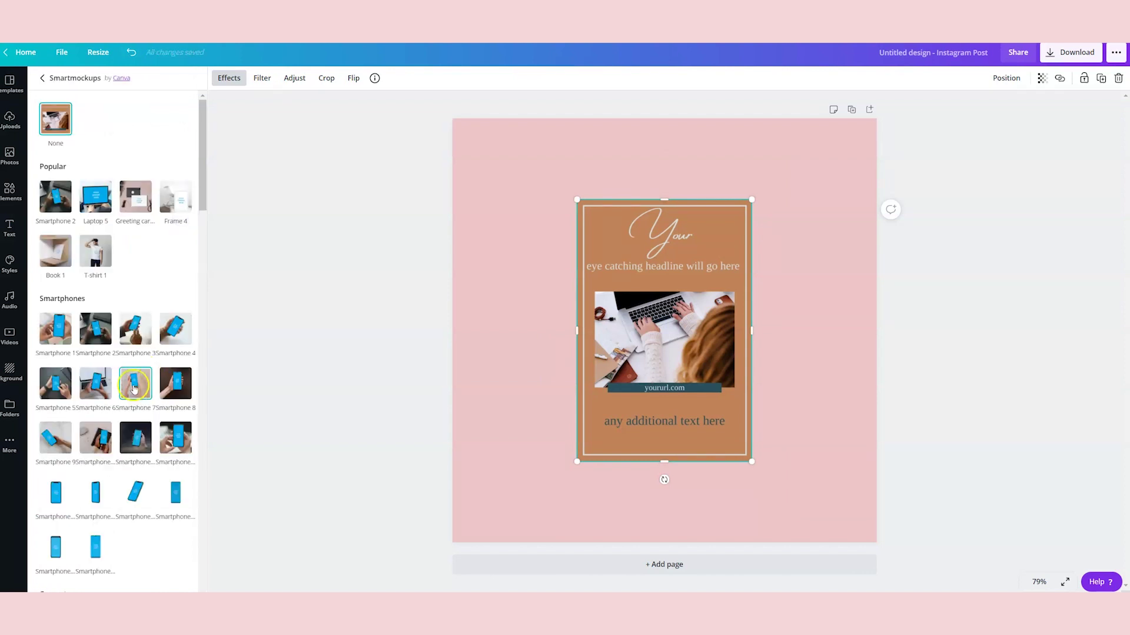
click(134, 387)
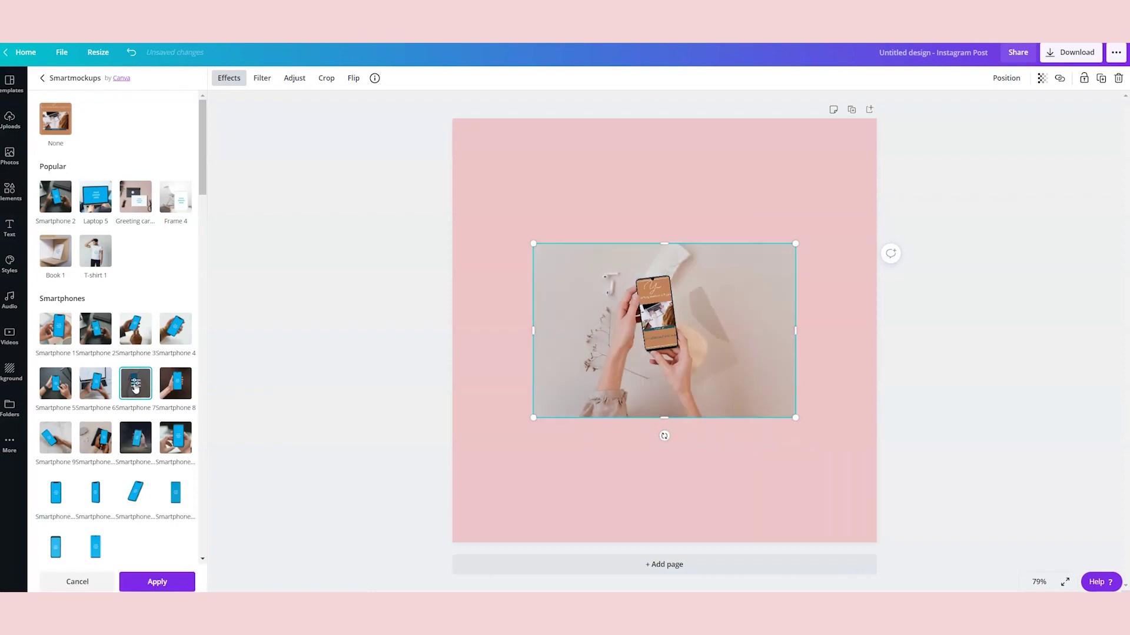
drag(533, 244, 230, 184)
drag(608, 235, 719, 294)
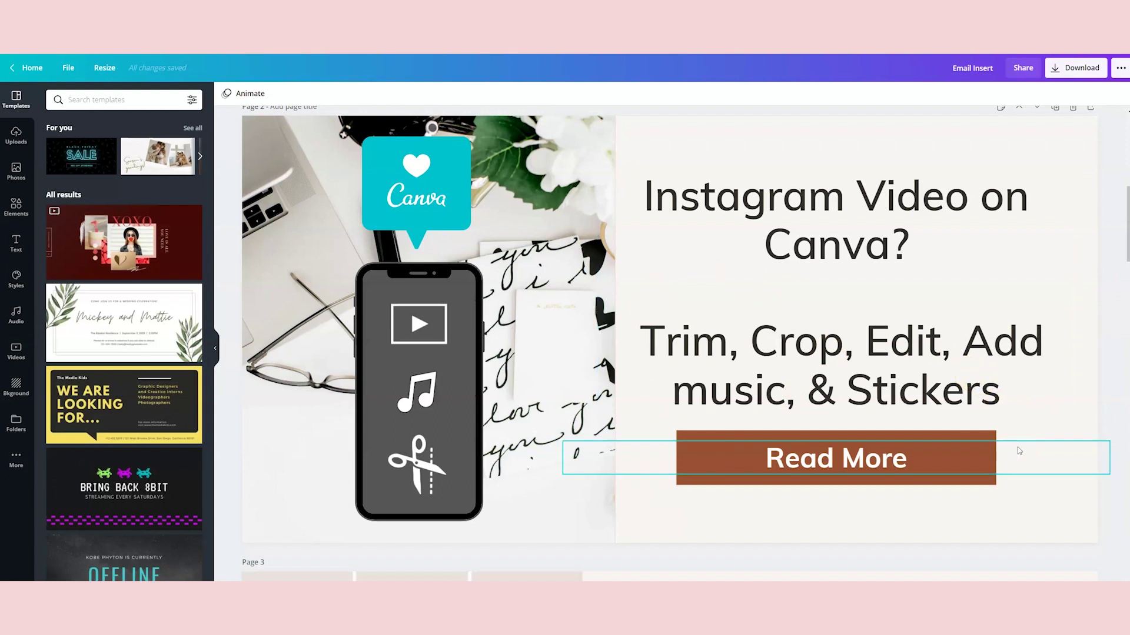
Step: Link the Read More button to ivorymix.com/blog
click(900, 456)
click(829, 475)
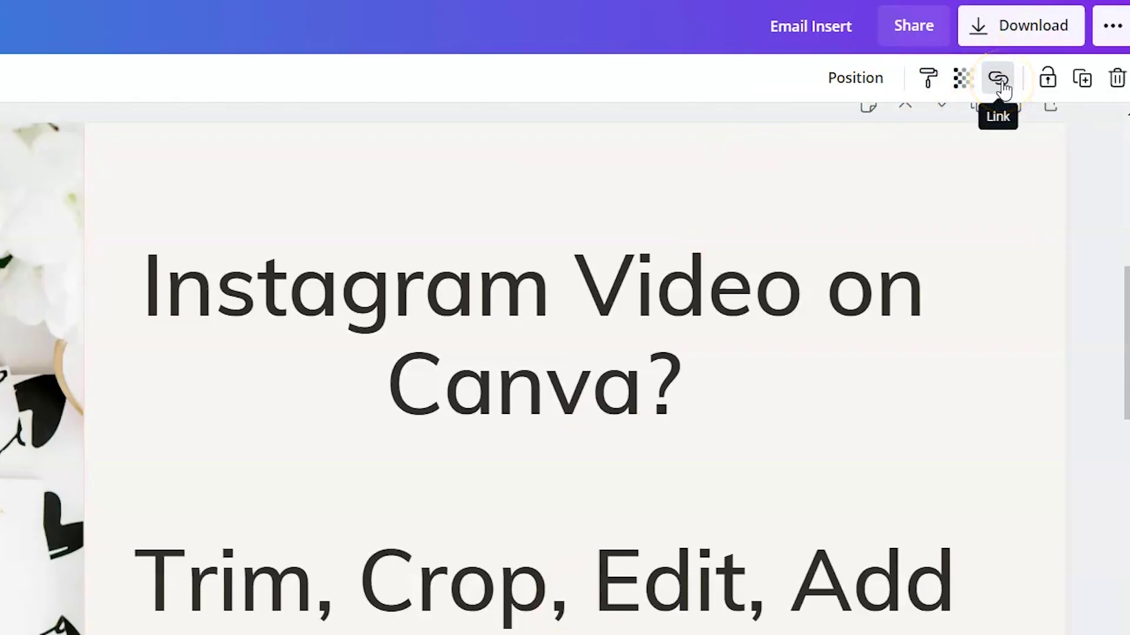
click(1001, 84)
click(713, 157)
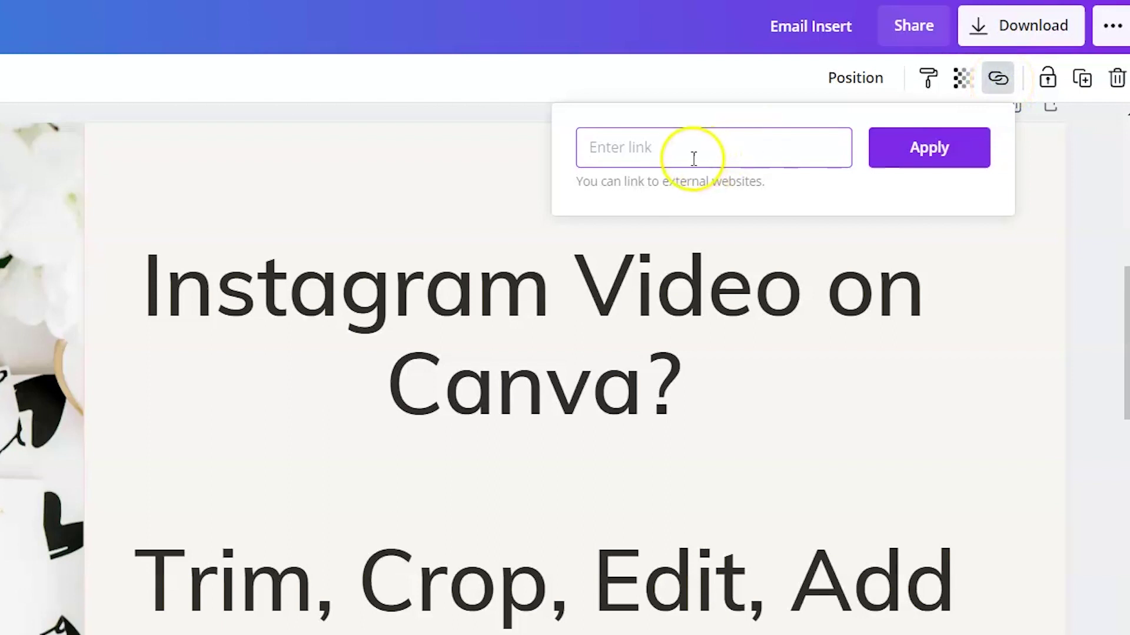
text(ivorymi)
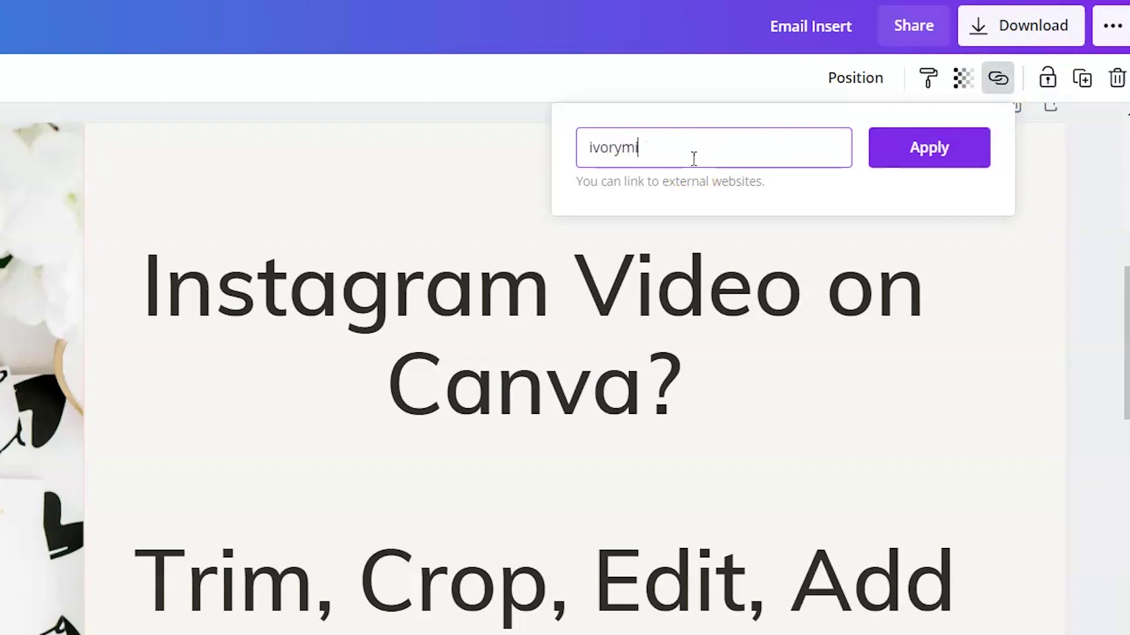
text(x.com/blog/)
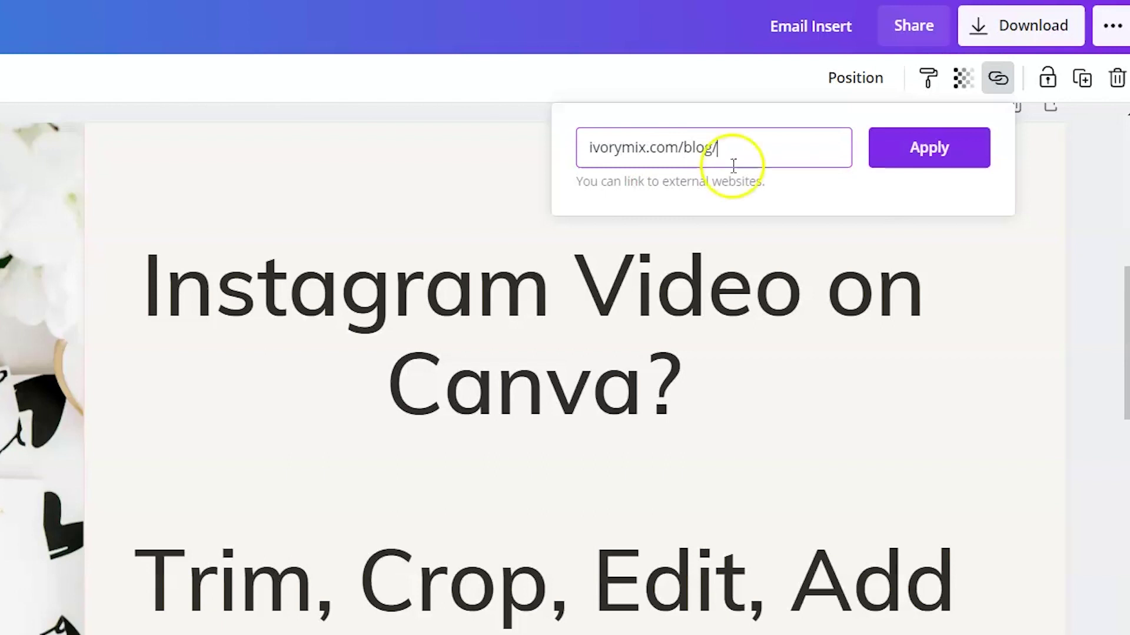
click(938, 145)
click(688, 152)
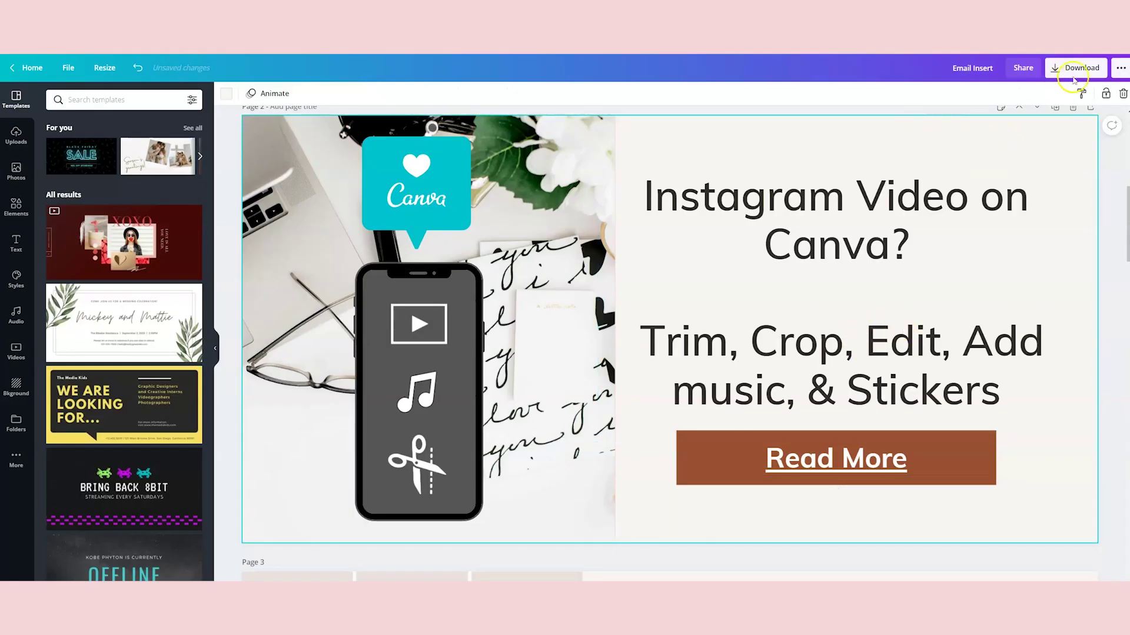
Step: Choose PDF Standard as the download file type for all 7 pages
click(1068, 66)
click(1039, 183)
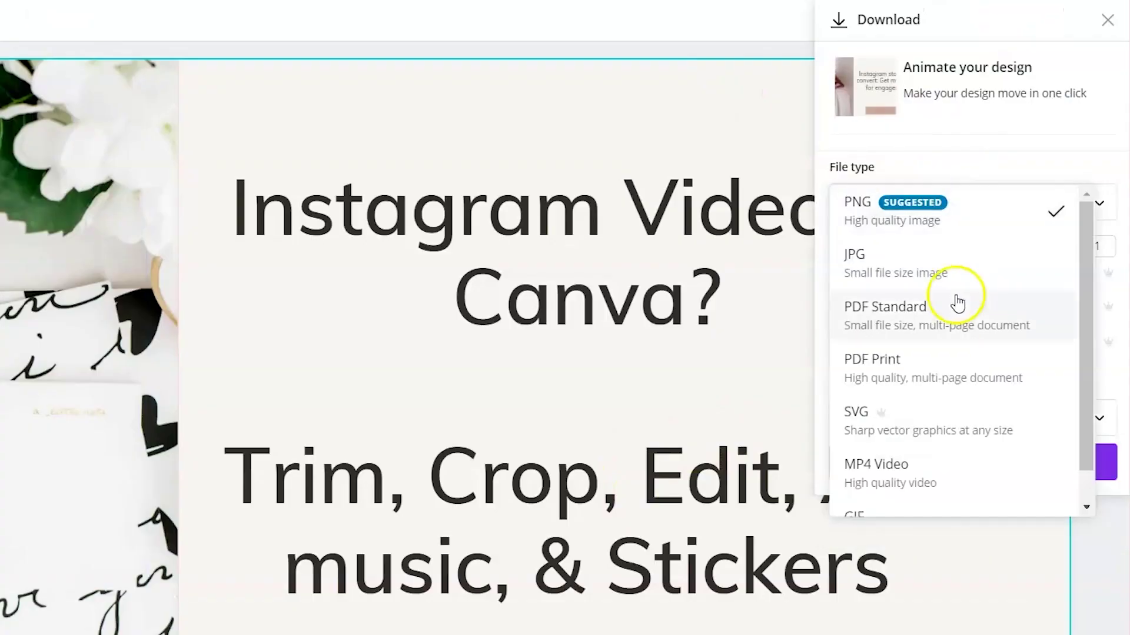
click(934, 327)
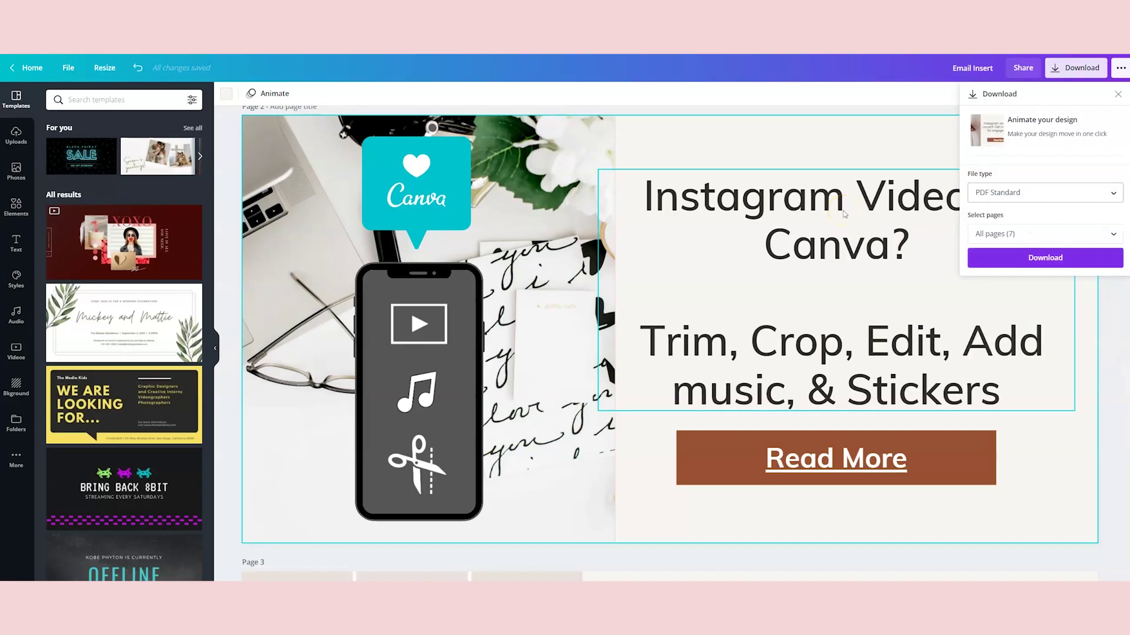
click(768, 479)
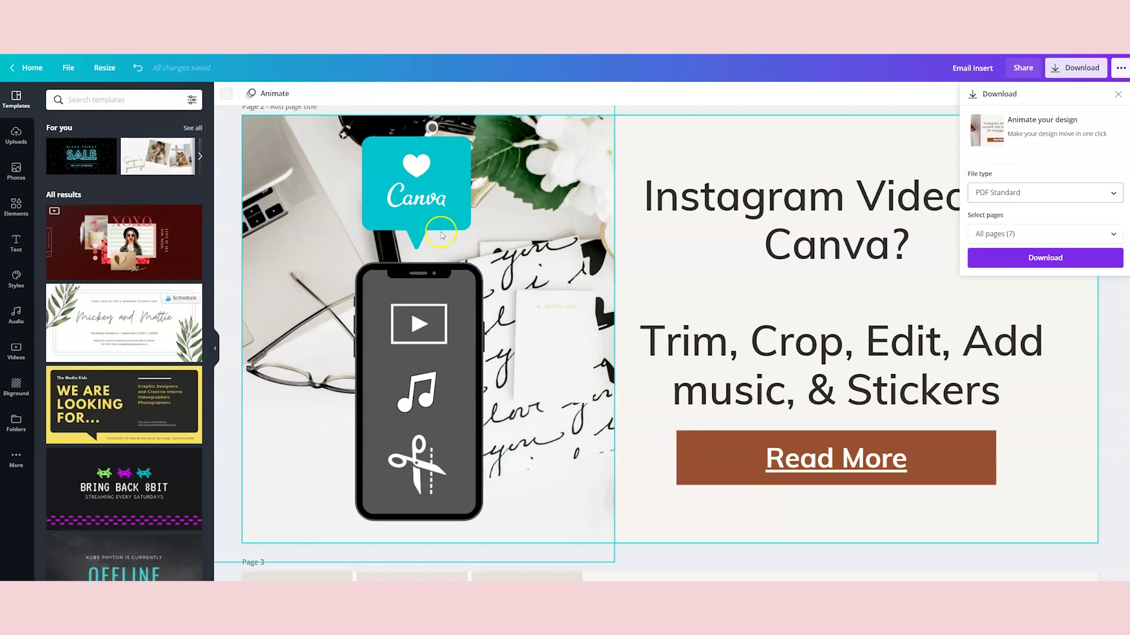
click(608, 337)
click(721, 169)
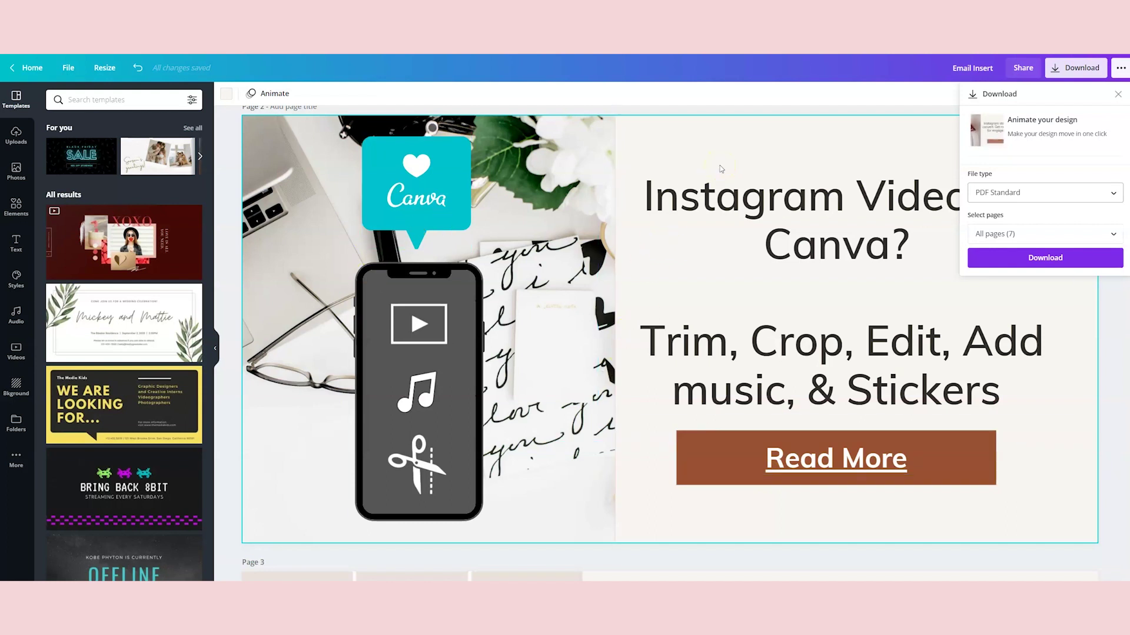
click(722, 158)
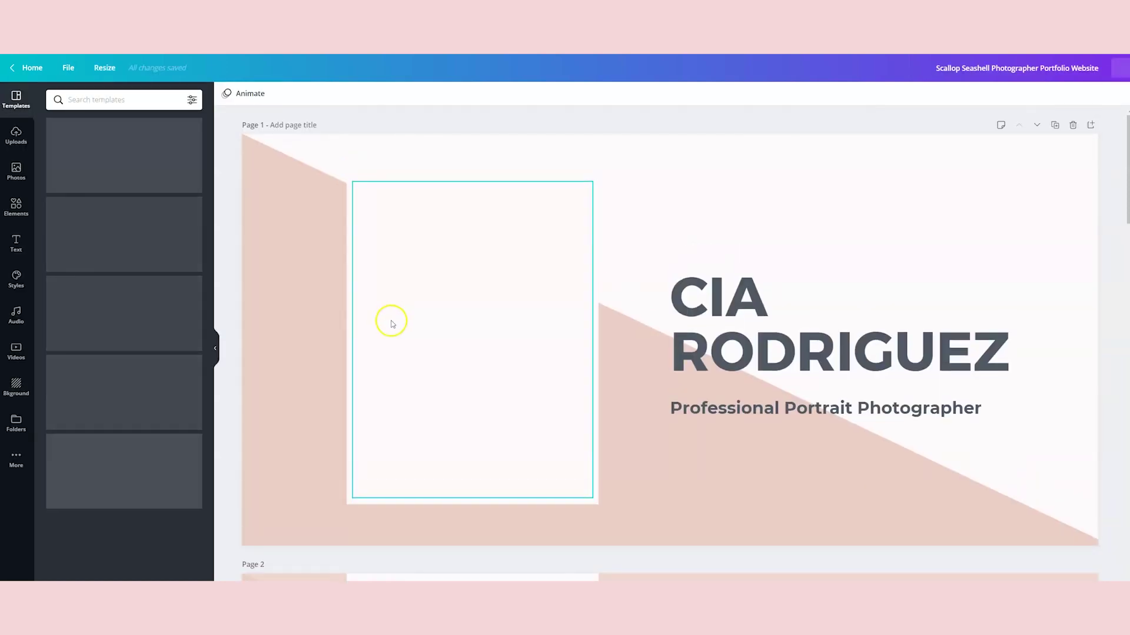
Step: Scroll through the portfolio template's pages down to the Get in Touch page
scroll(391, 324, down, 10)
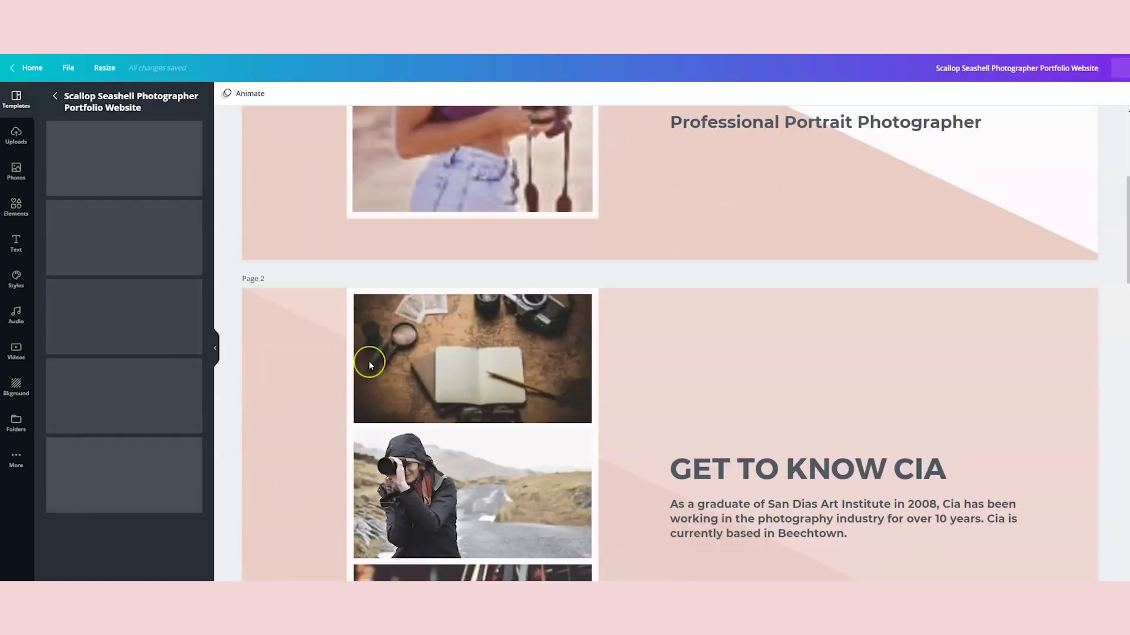
scroll(369, 365, down, 12)
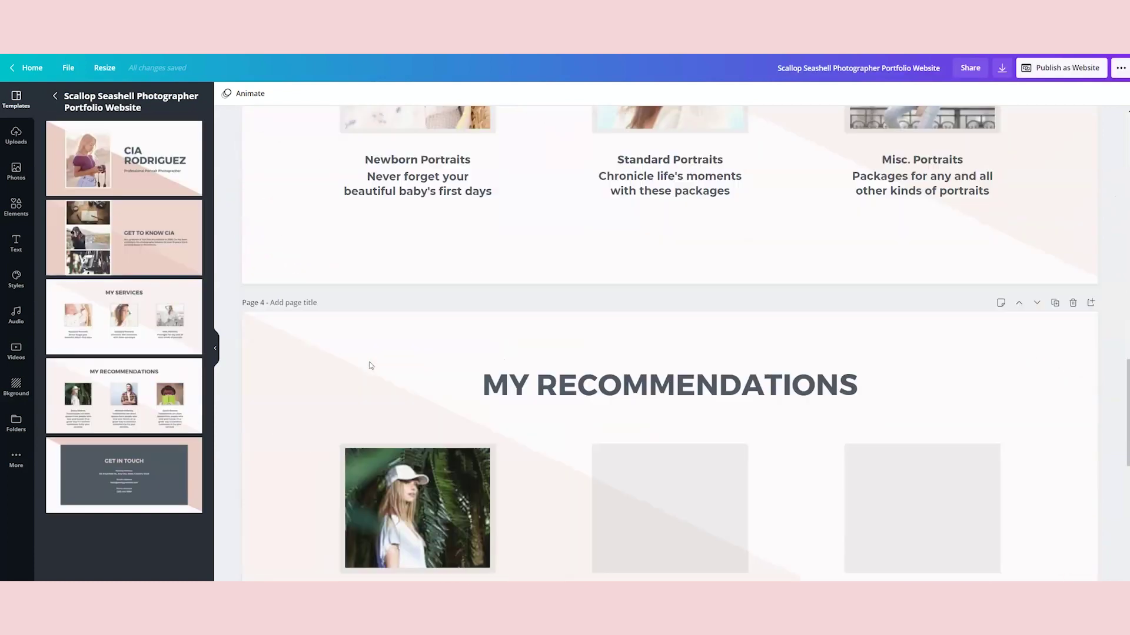
scroll(370, 365, down, 3)
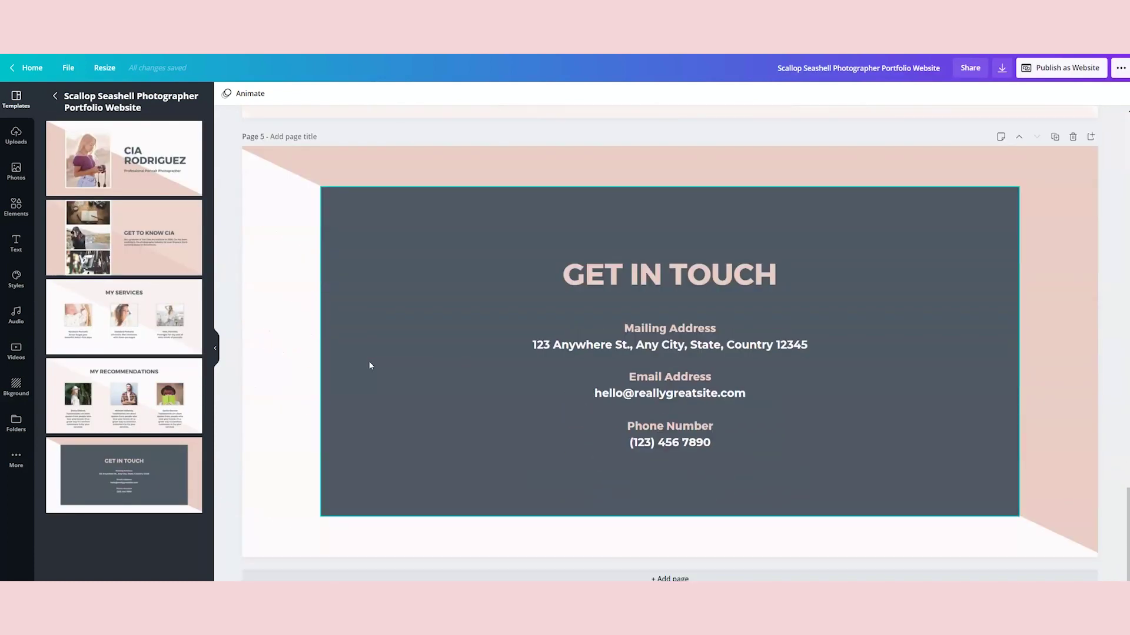
scroll(643, 469, up, 20)
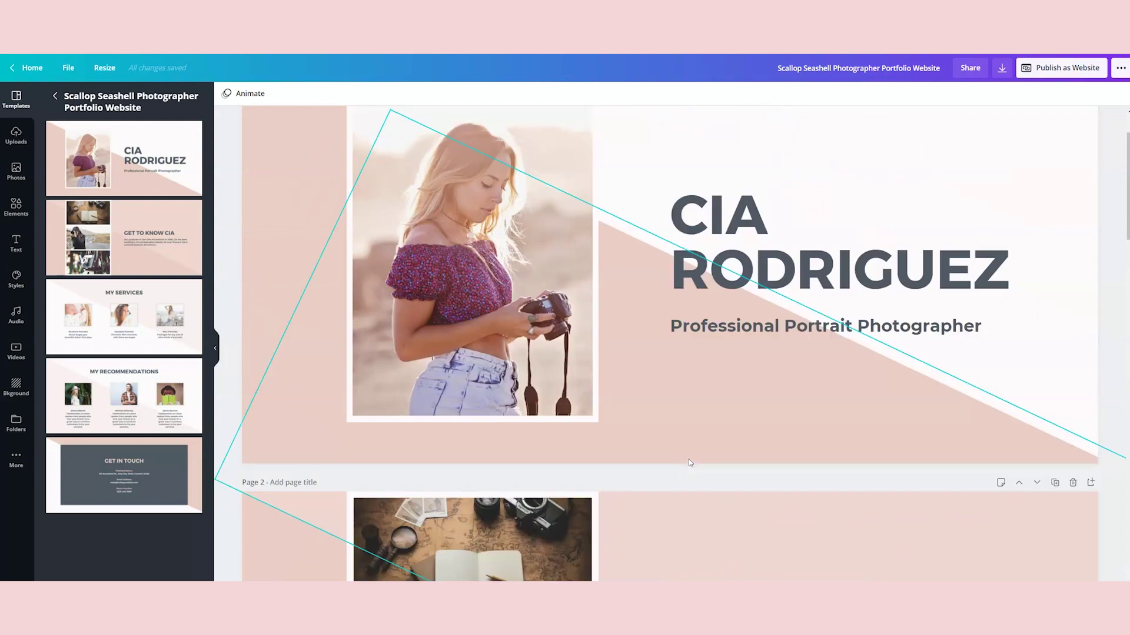
scroll(689, 462, up, 2)
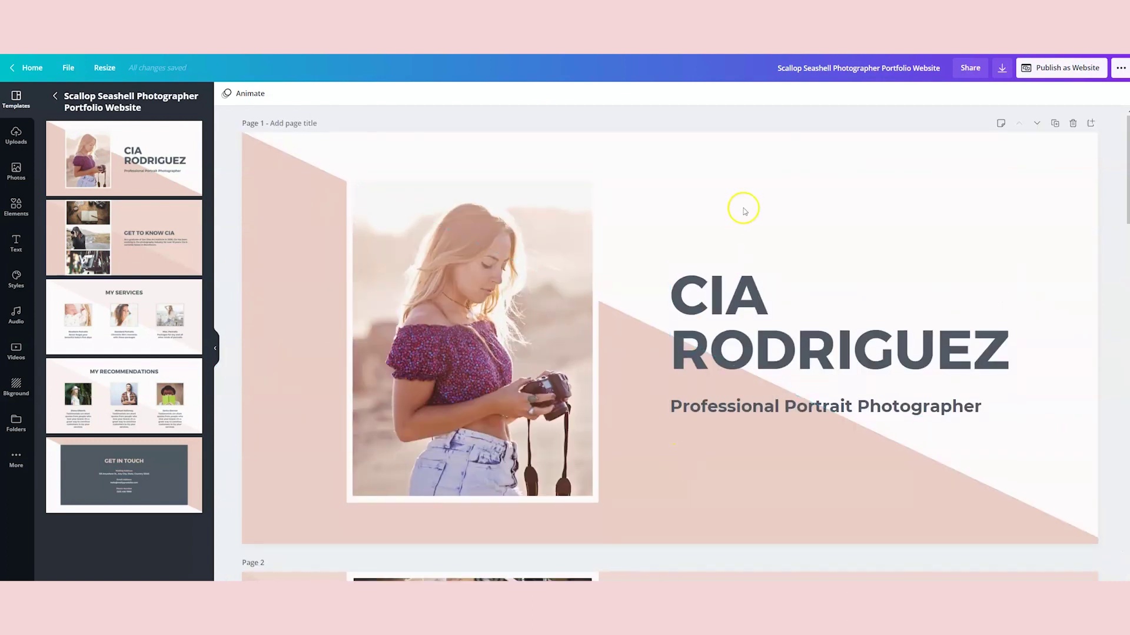
scroll(730, 253, down, 10)
scroll(729, 347, down, 18)
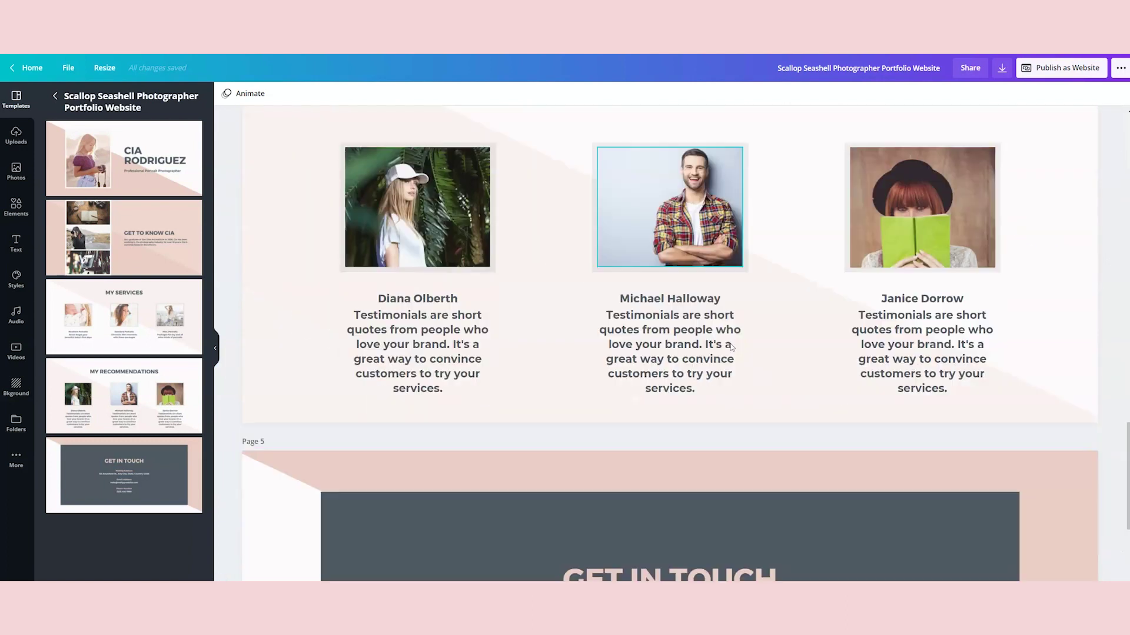
scroll(704, 422, down, 5)
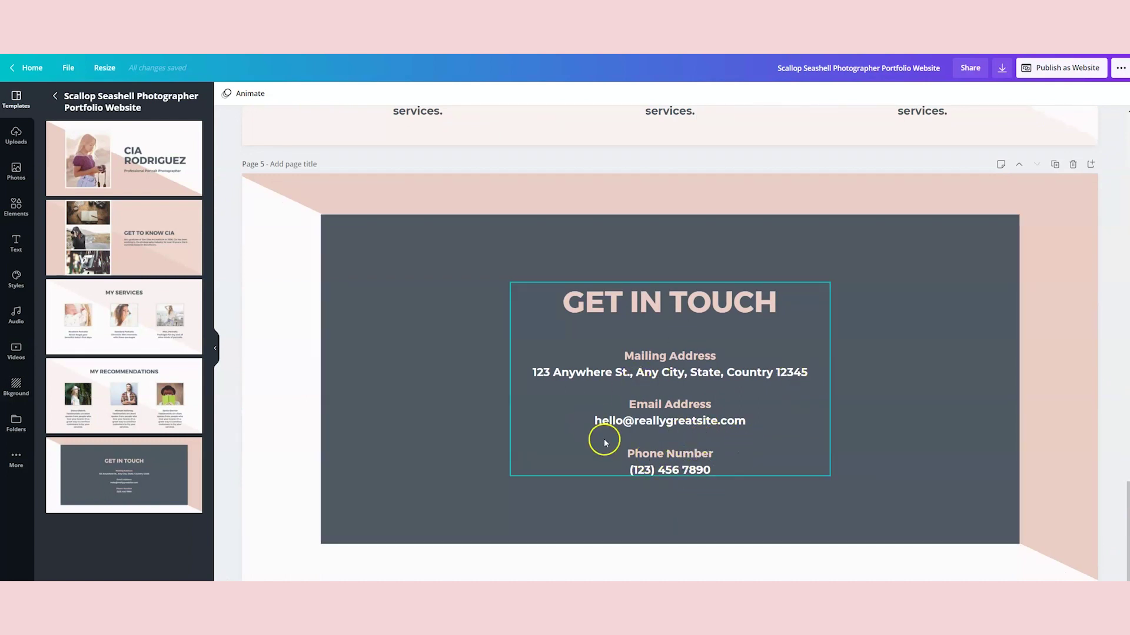
Step: Open link settings for the email address line, then close them without adding a link
click(655, 424)
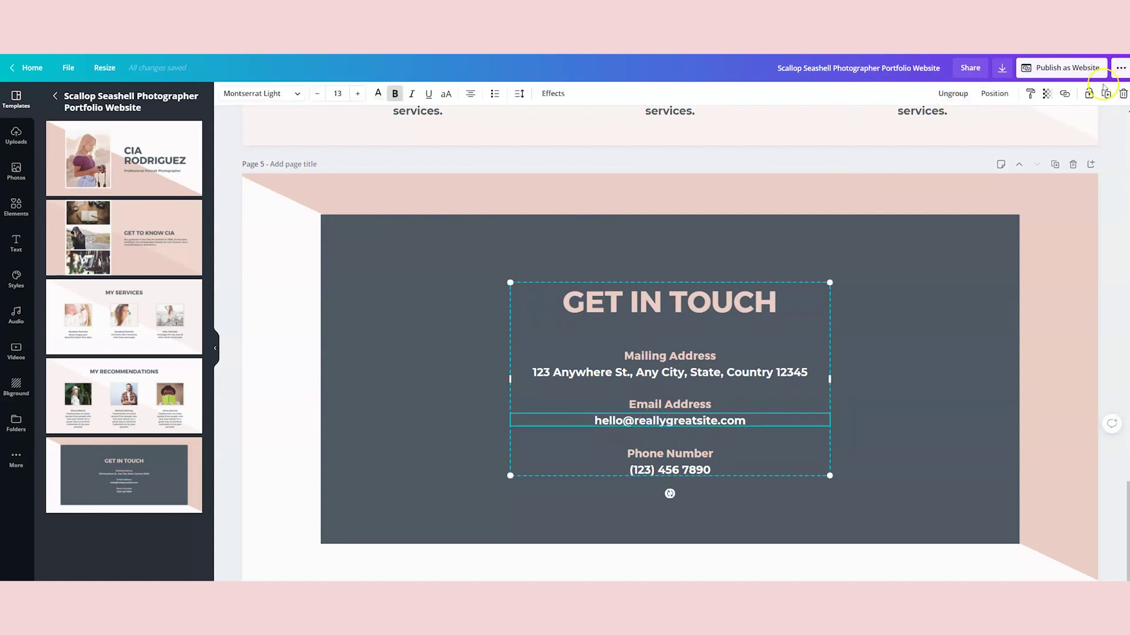
click(1064, 96)
click(1099, 176)
click(1102, 210)
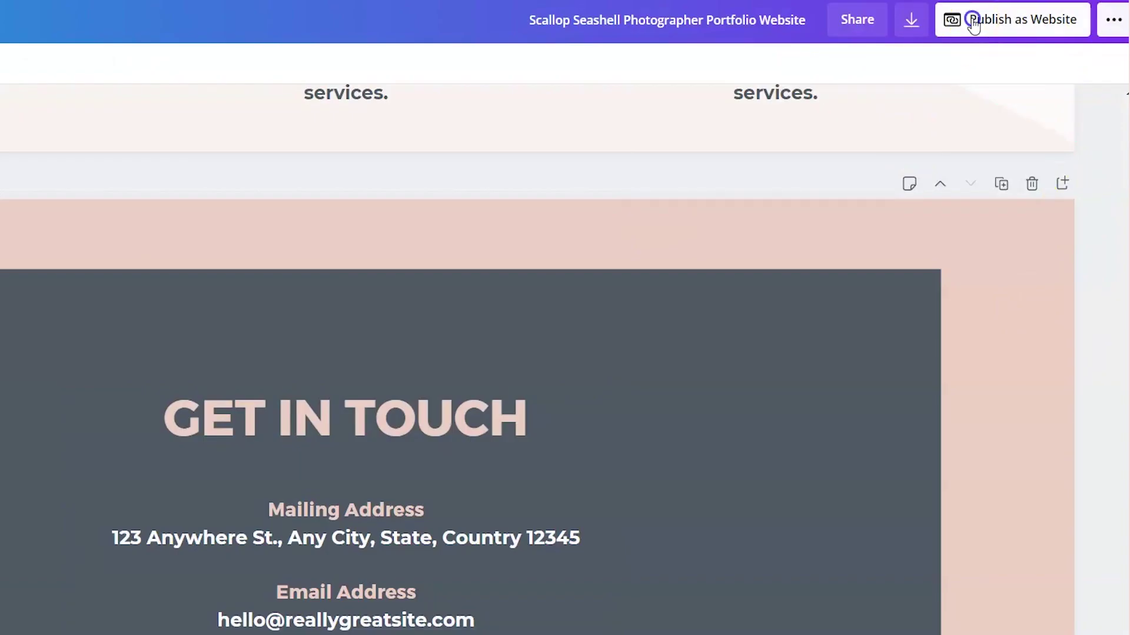
Step: Switch the website's web style from Presentation to Scrolling and open the live site
click(1039, 69)
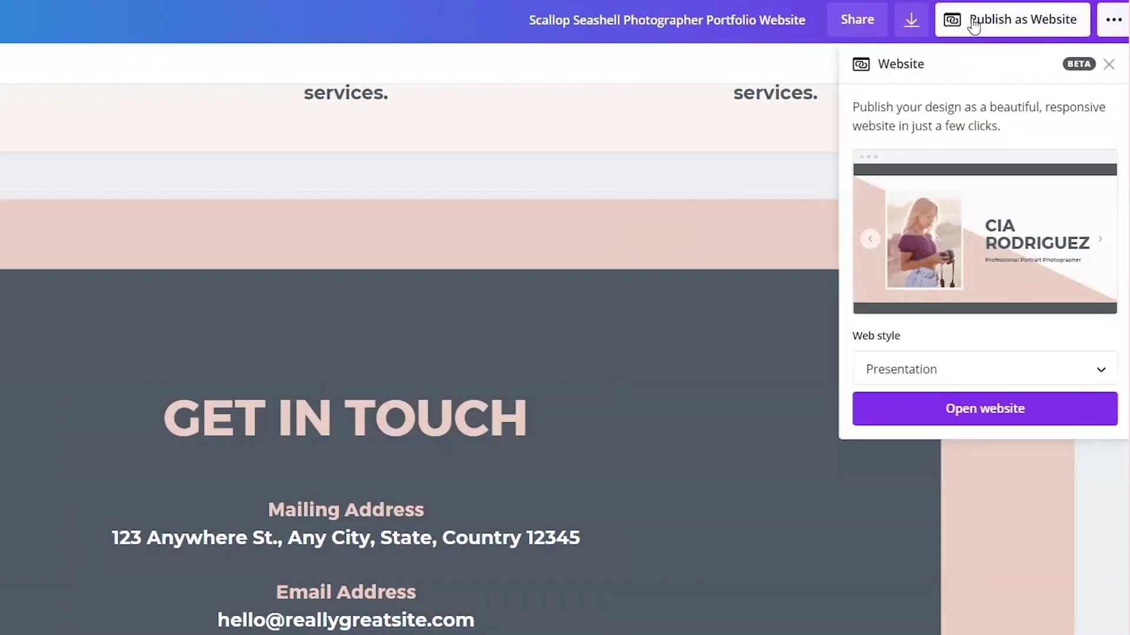
click(935, 369)
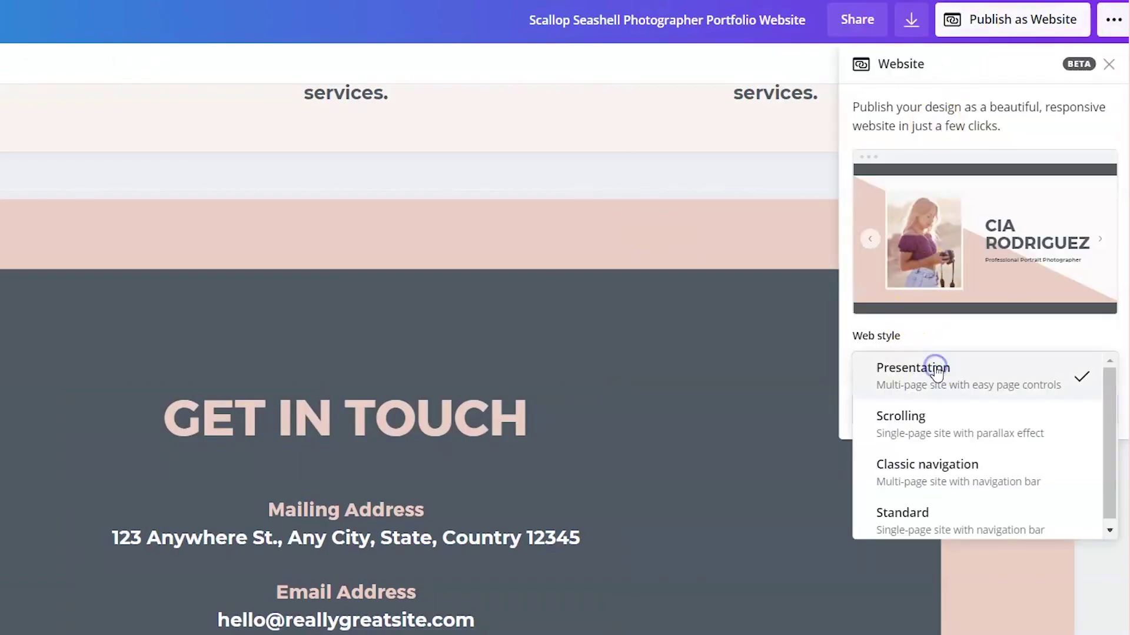
click(939, 435)
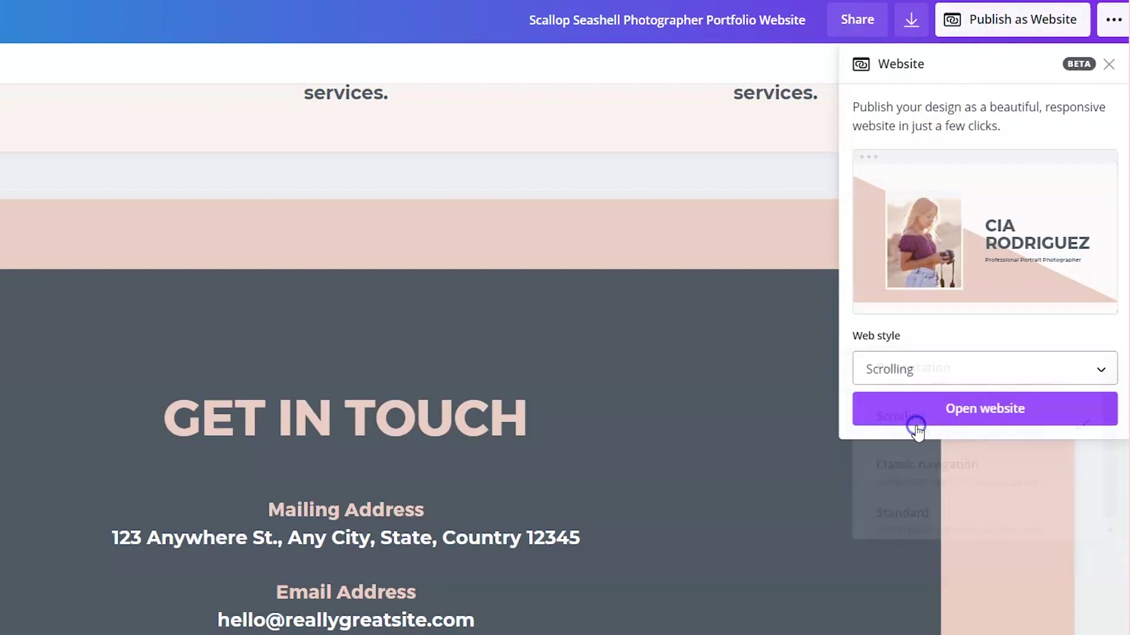
click(980, 409)
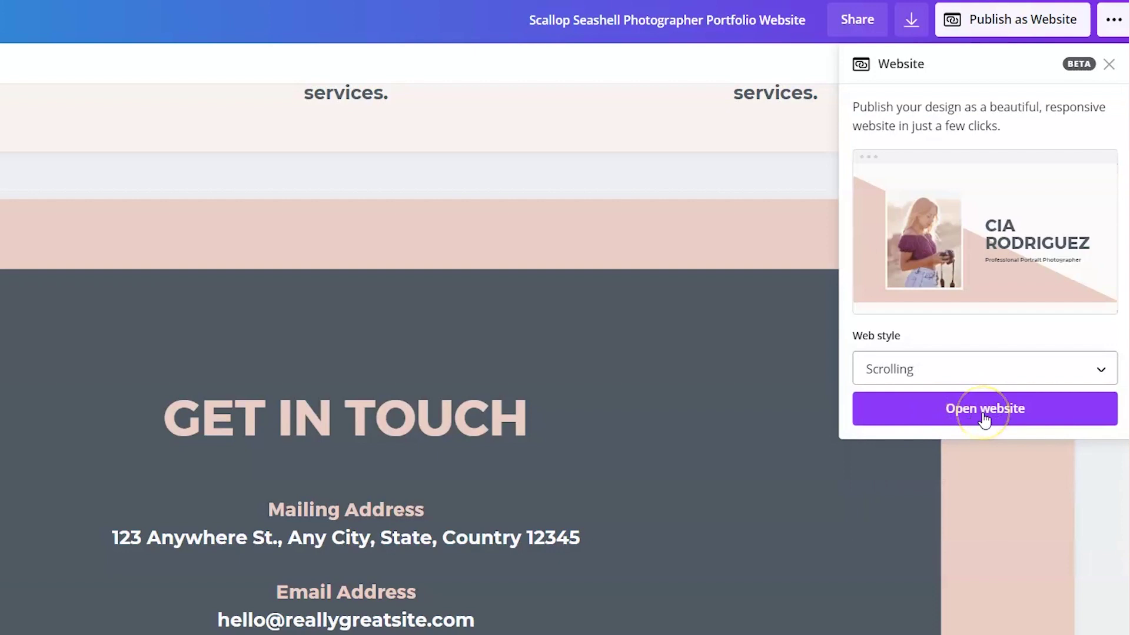